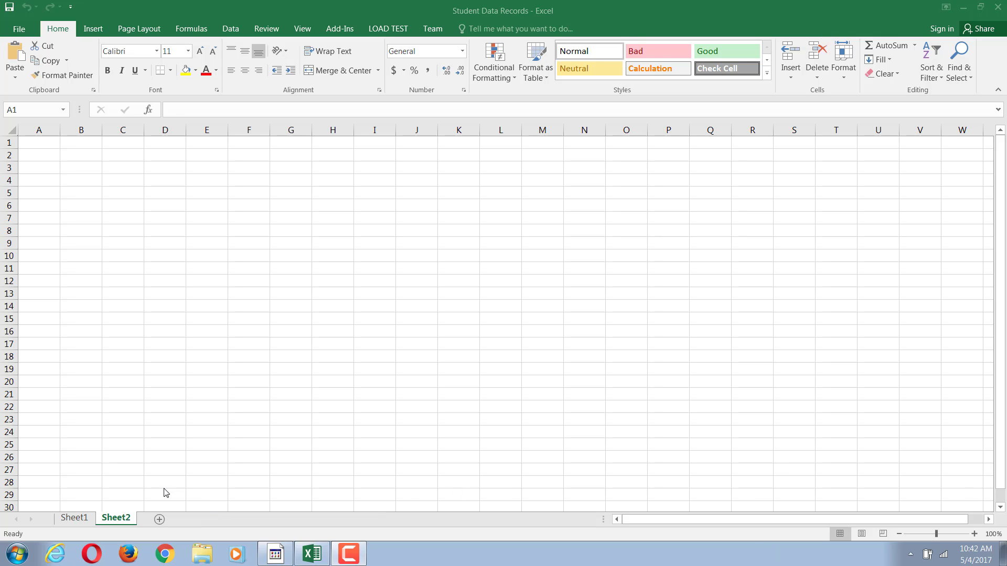
- Delete the empty Sheet2 worksheet from the workbook
left_click(126, 517)
right_click(125, 519)
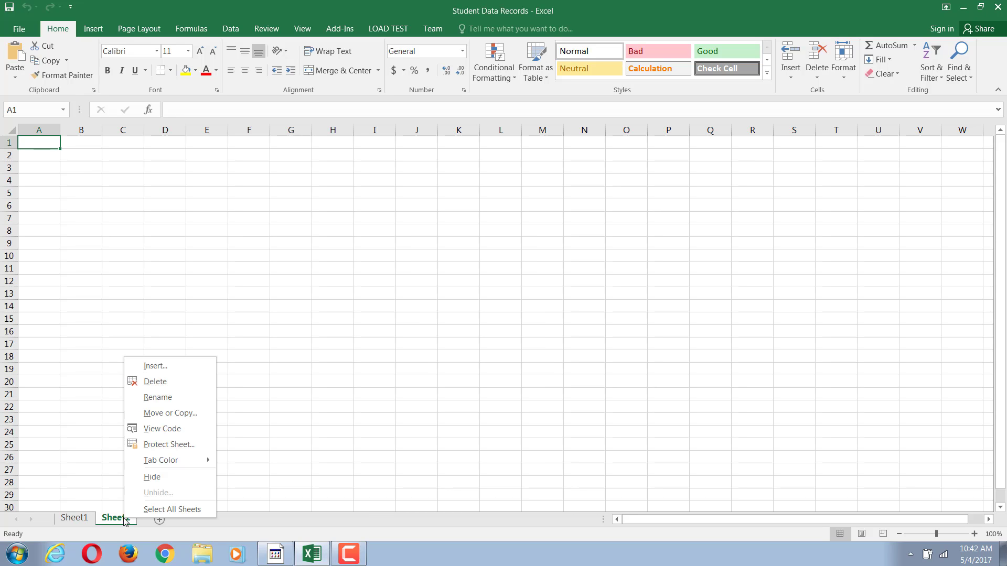
left_click(150, 387)
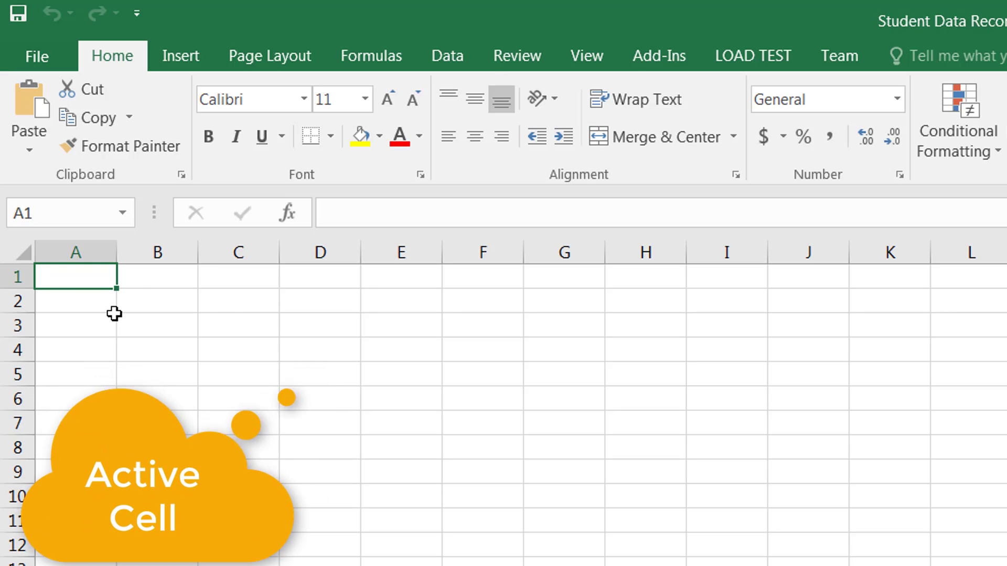
- Select several cells across the sheet, including J10, D5, G10, F4 and G1, to examine the active cell address, ending on A1
left_click(799, 507)
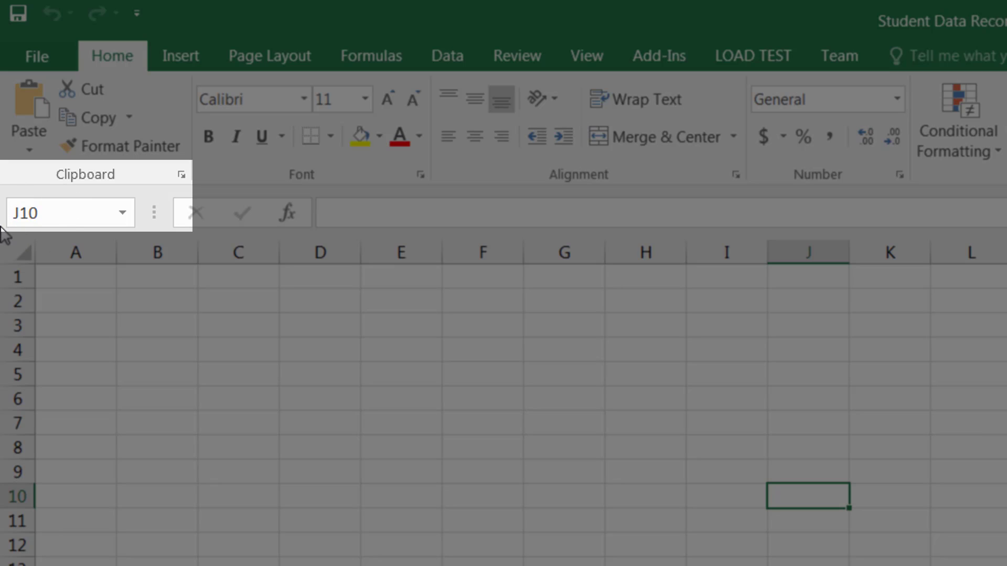
left_click(338, 380)
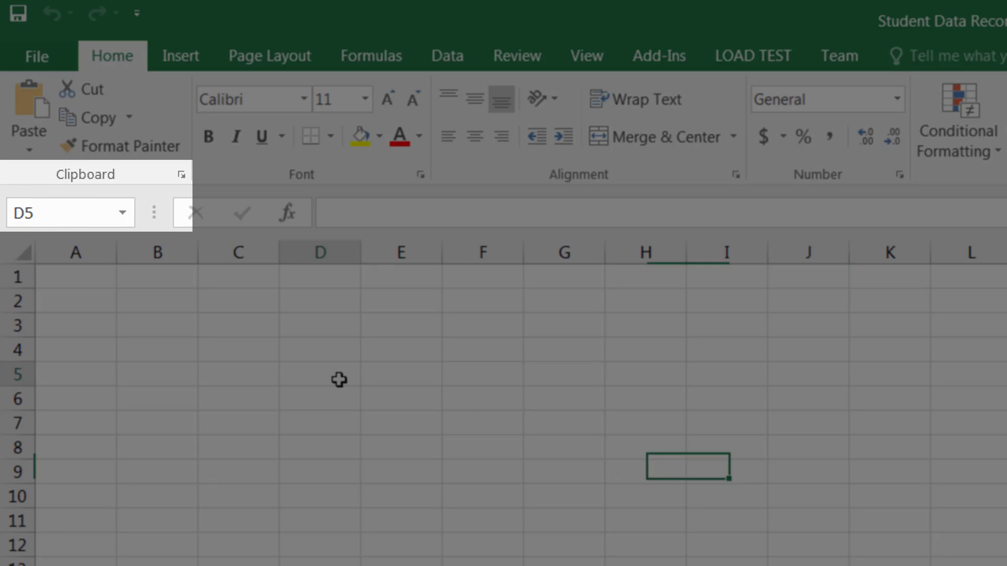
left_click(497, 393)
left_click(535, 495)
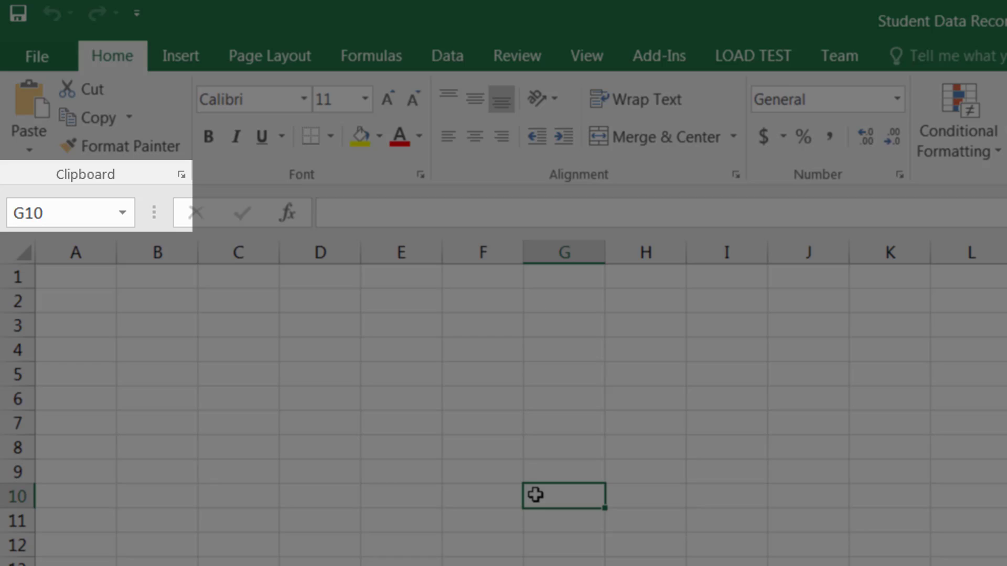
left_click(239, 493)
left_click(112, 357)
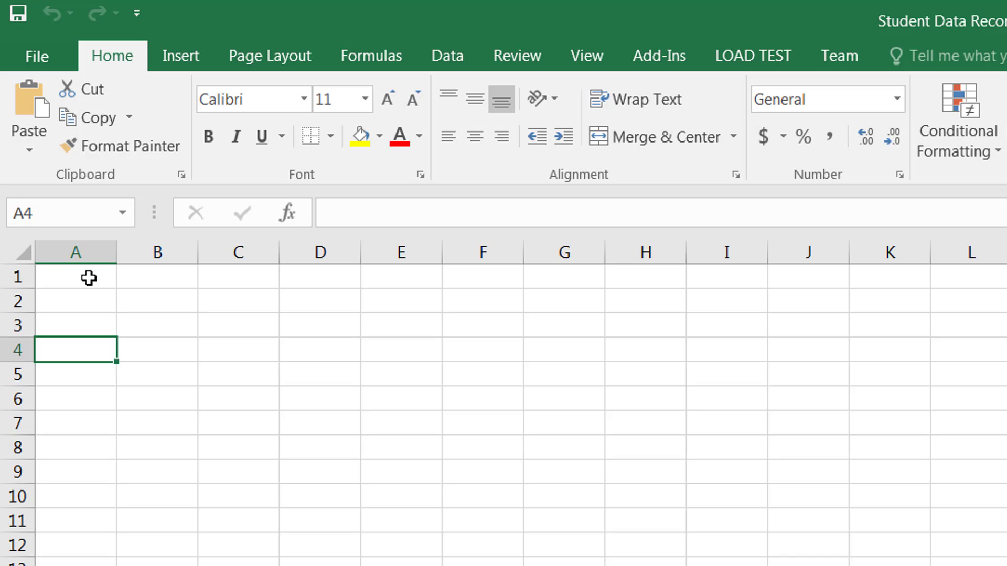
left_click(88, 276)
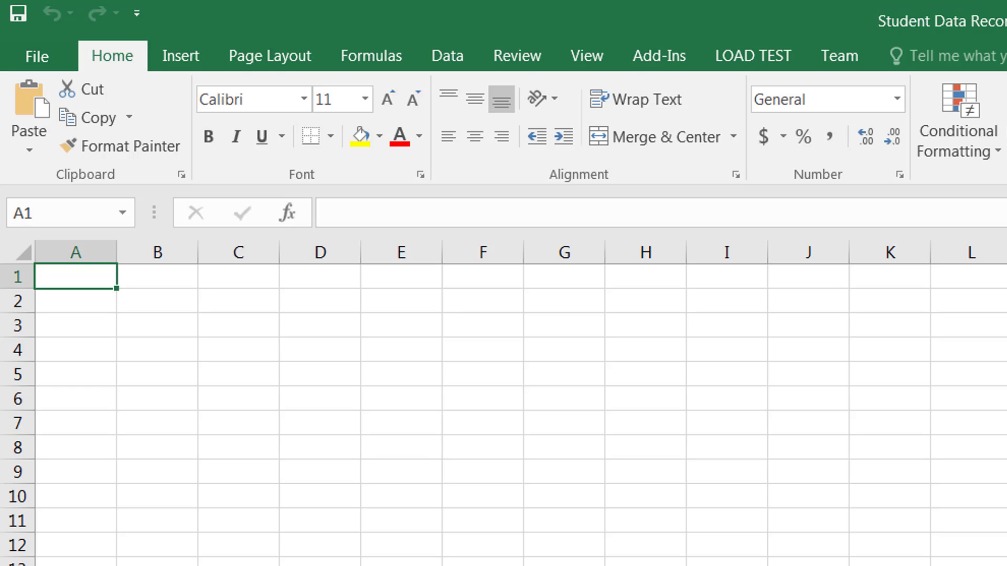
left_click(488, 350)
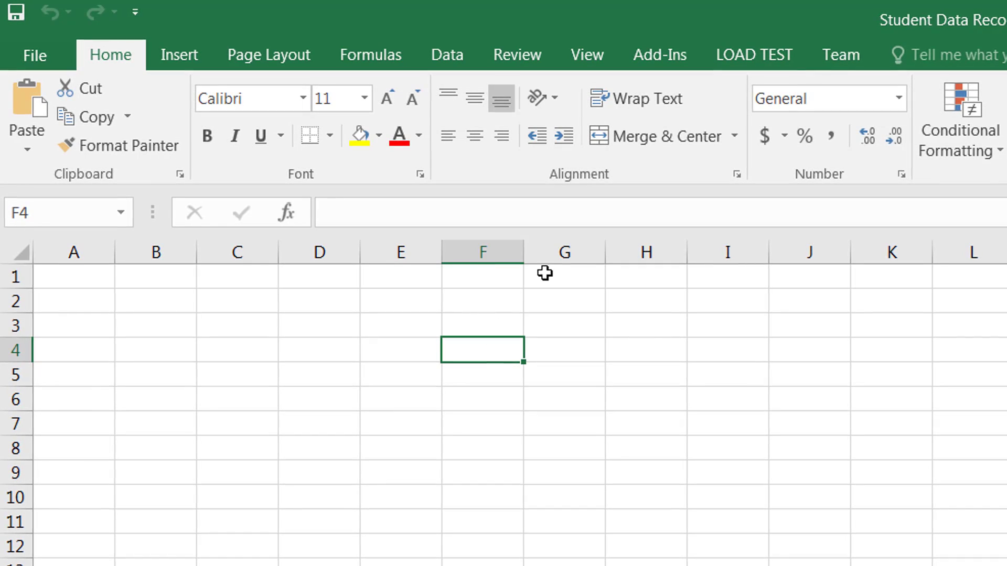
left_click(586, 285)
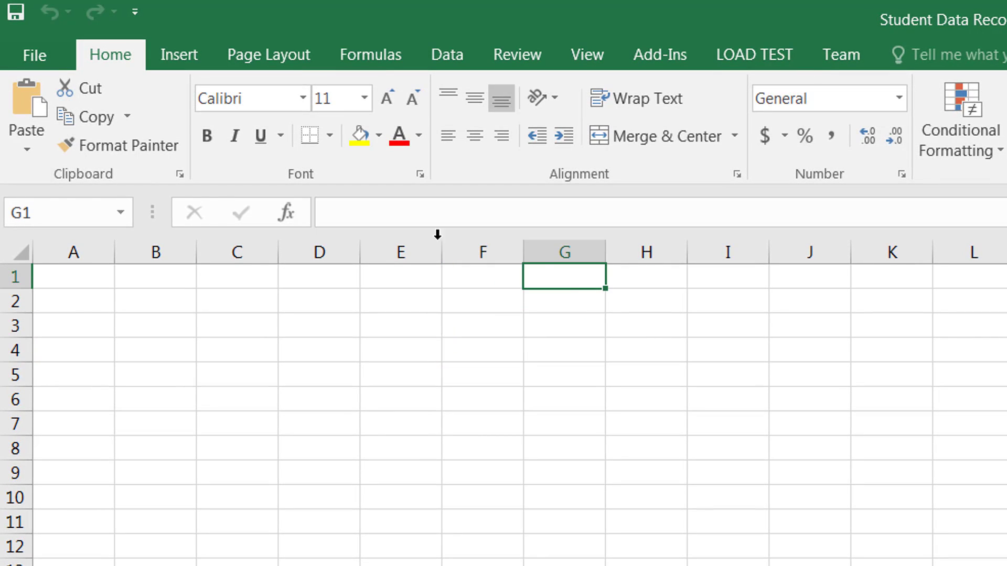
left_click(79, 282)
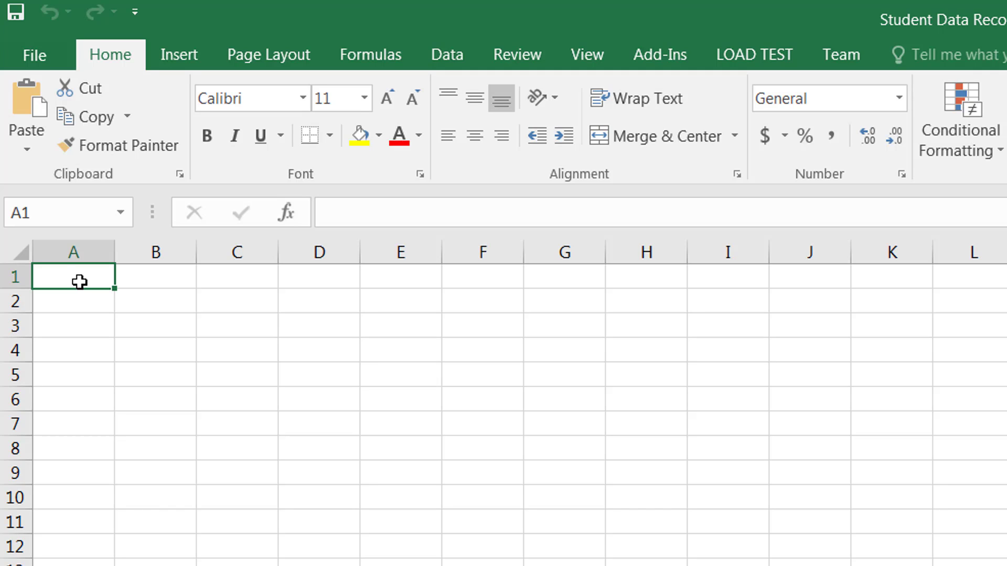
- Enter the heading "Name" in cell A2
left_click(80, 303)
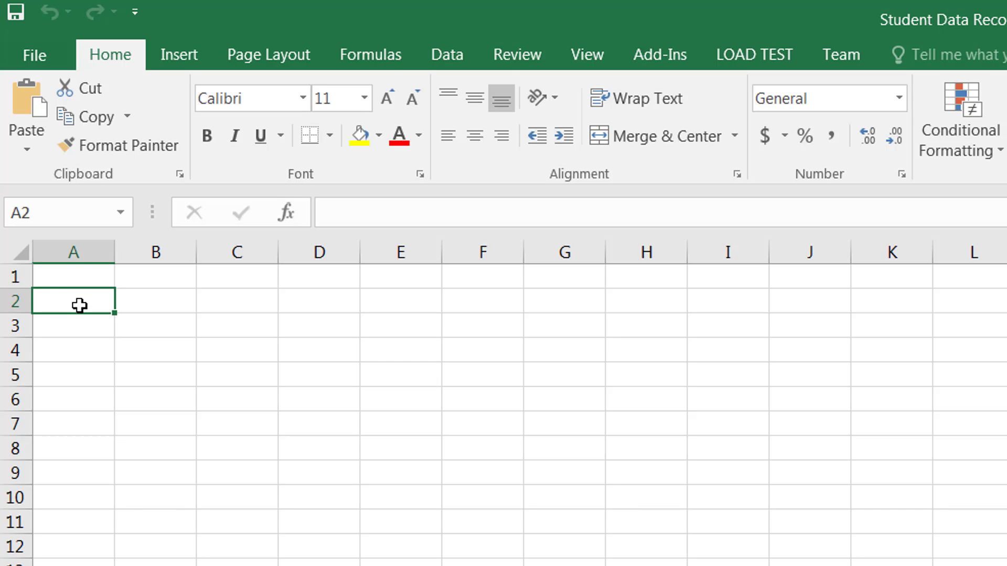
type("Name")
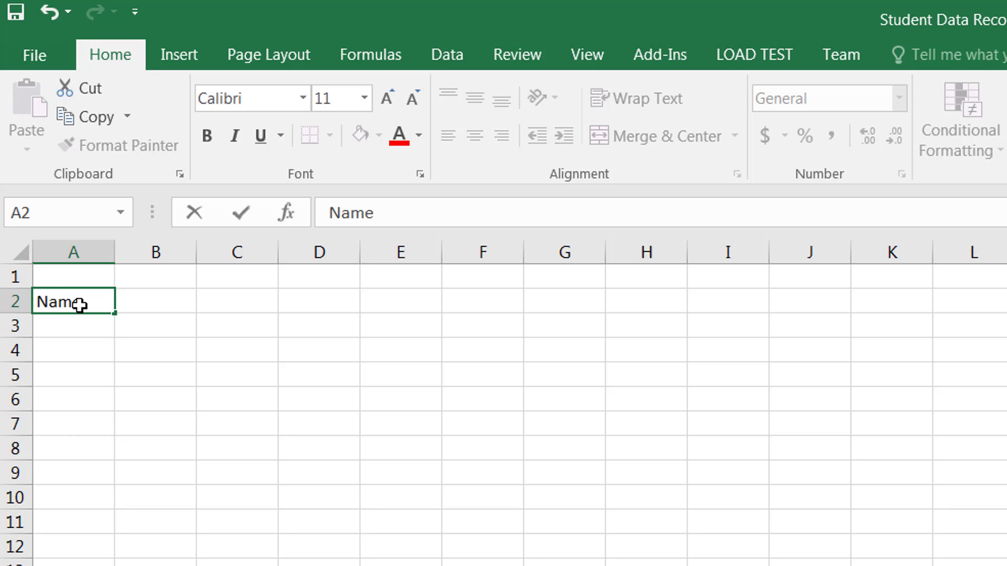
key("Return")
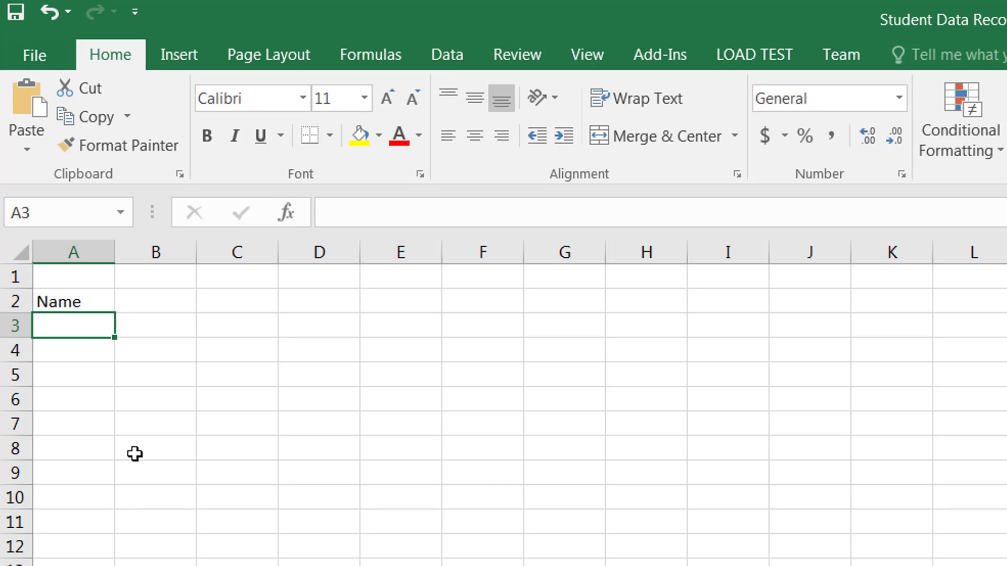
key("Up")
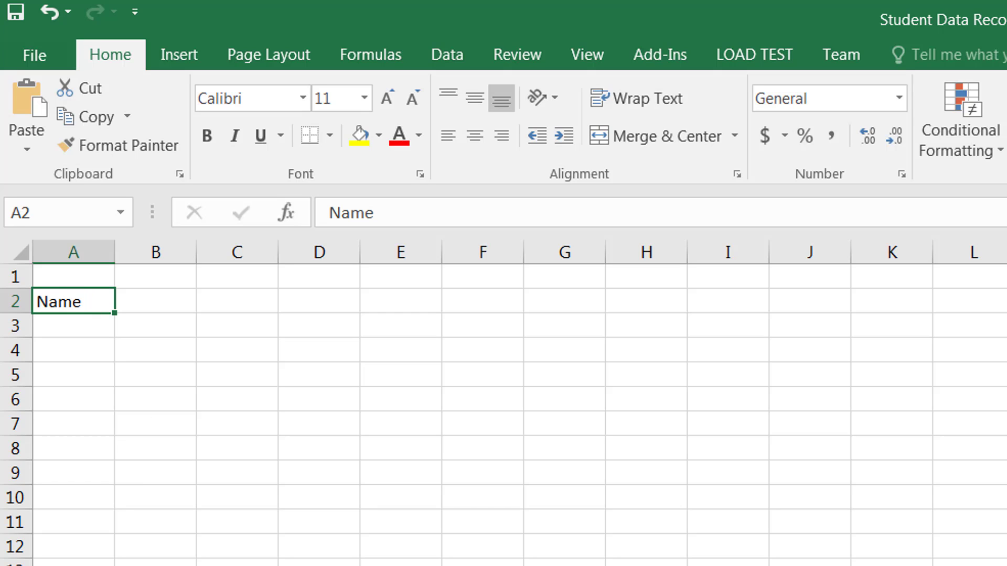
type("F")
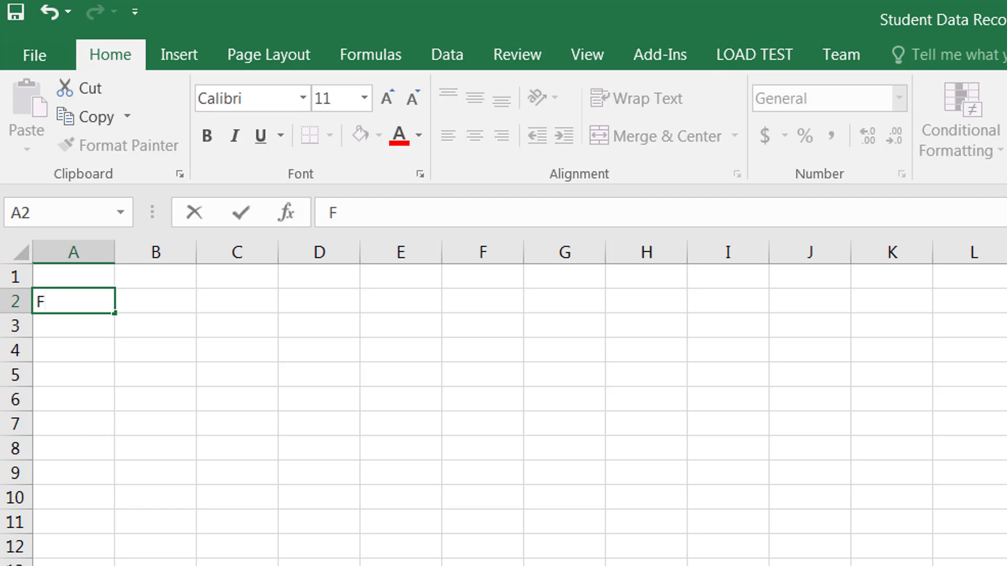
key("Escape")
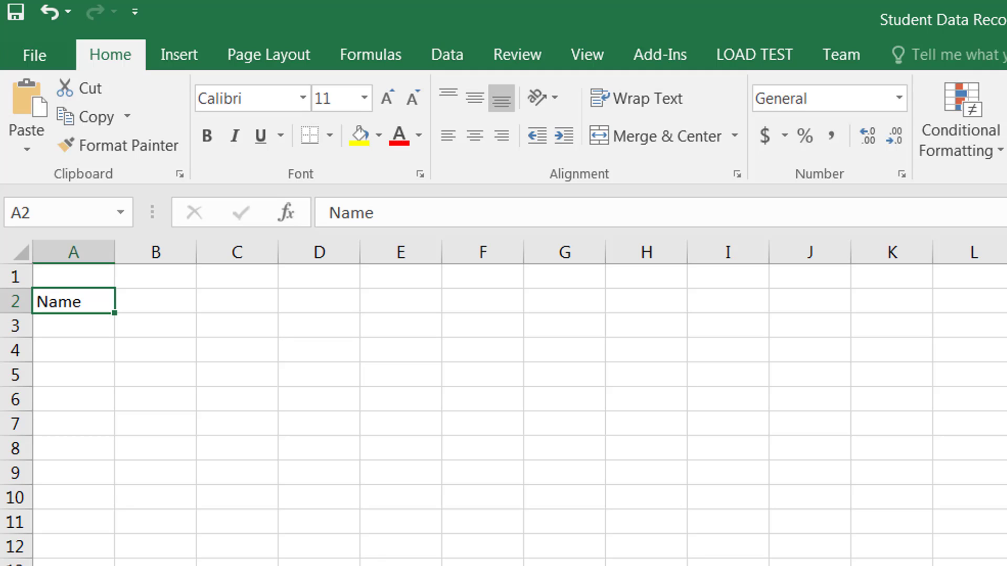
- Edit the heading in cell A2 in place, inserting "Student" at its beginning to make it "Student Name"
double_click(93, 303)
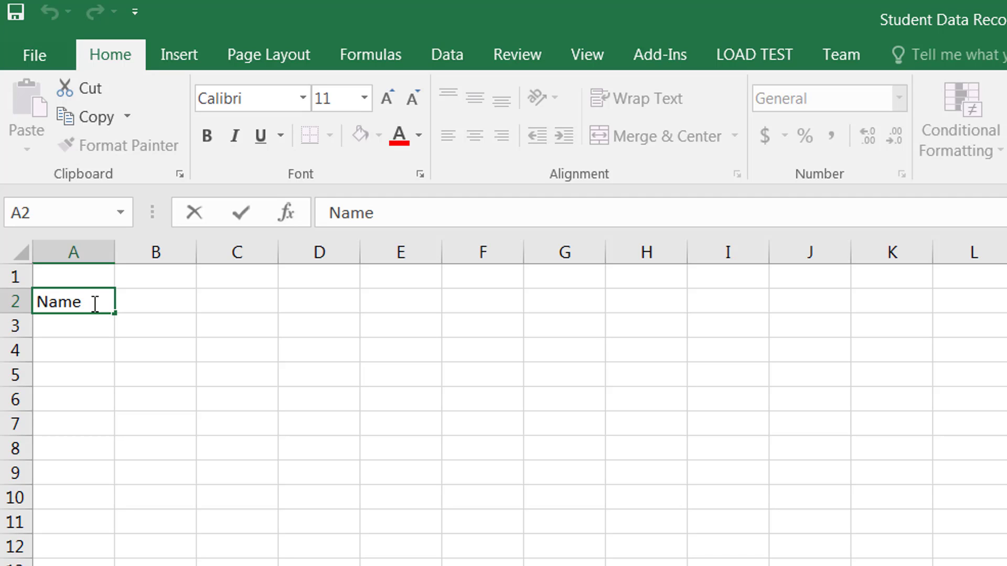
key("Left")
key("Left")
key("Home")
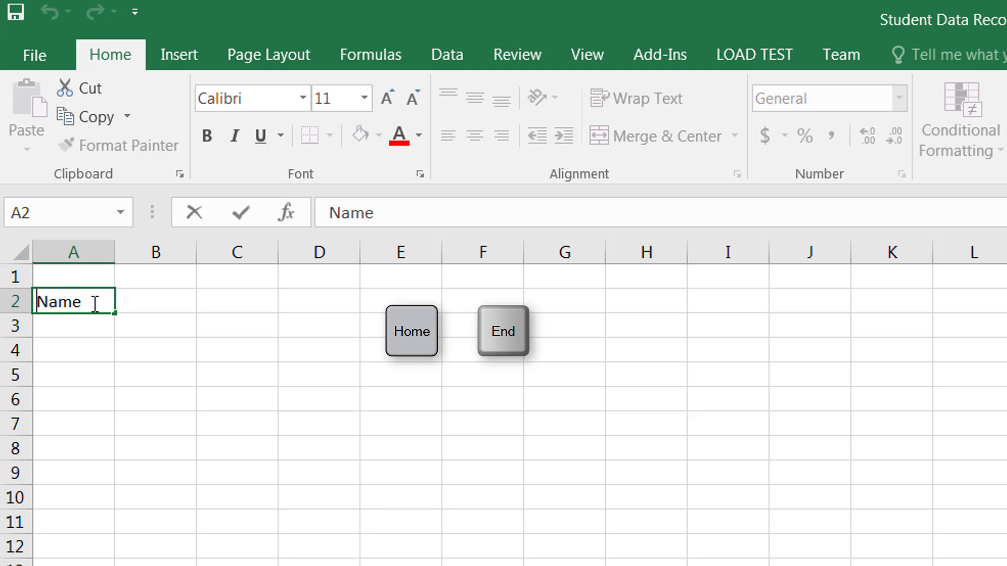
key("End")
key("Home")
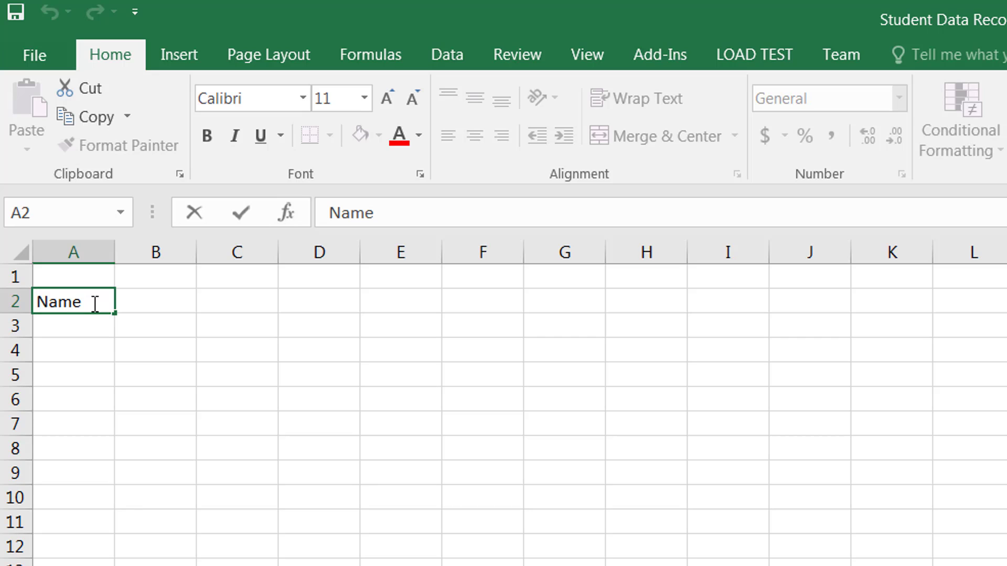
type("Student")
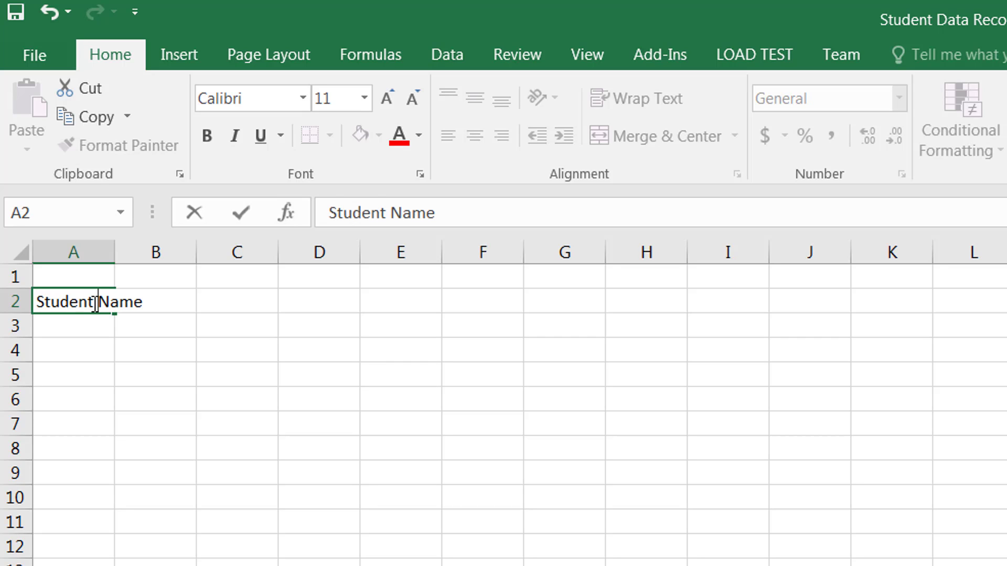
key("Return")
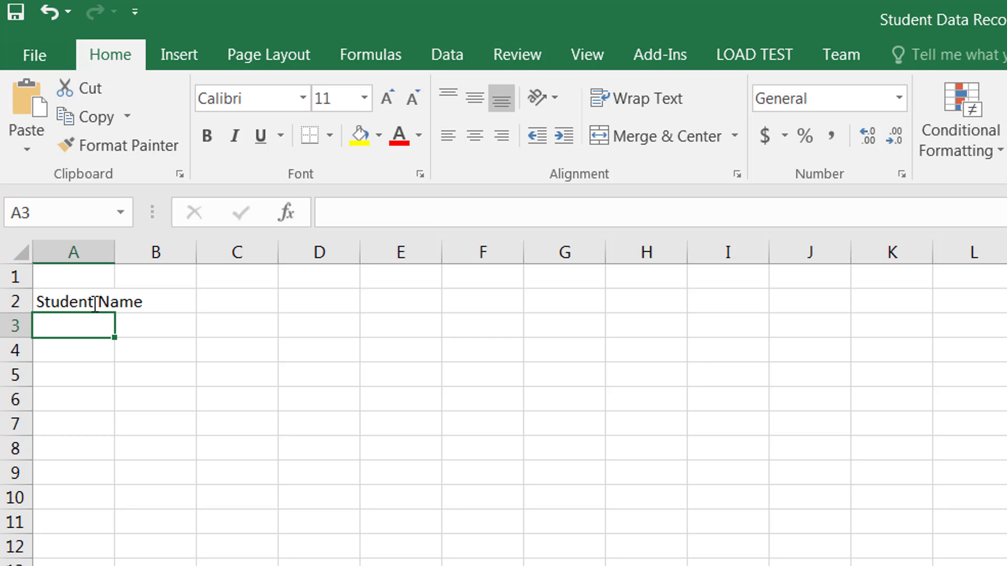
- Enter the heading "Student ID" in cell B2
left_click(398, 315)
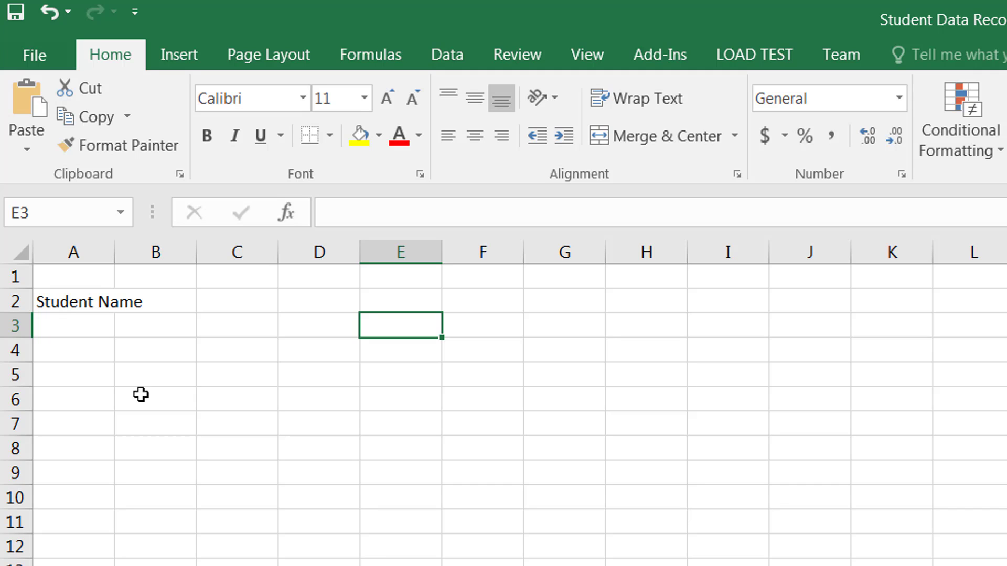
left_click(176, 303)
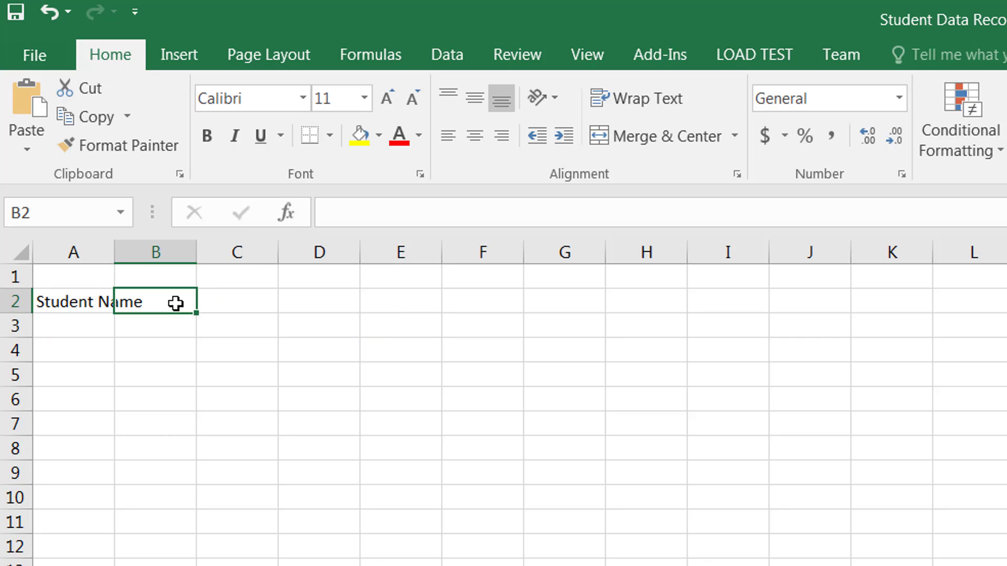
type("St")
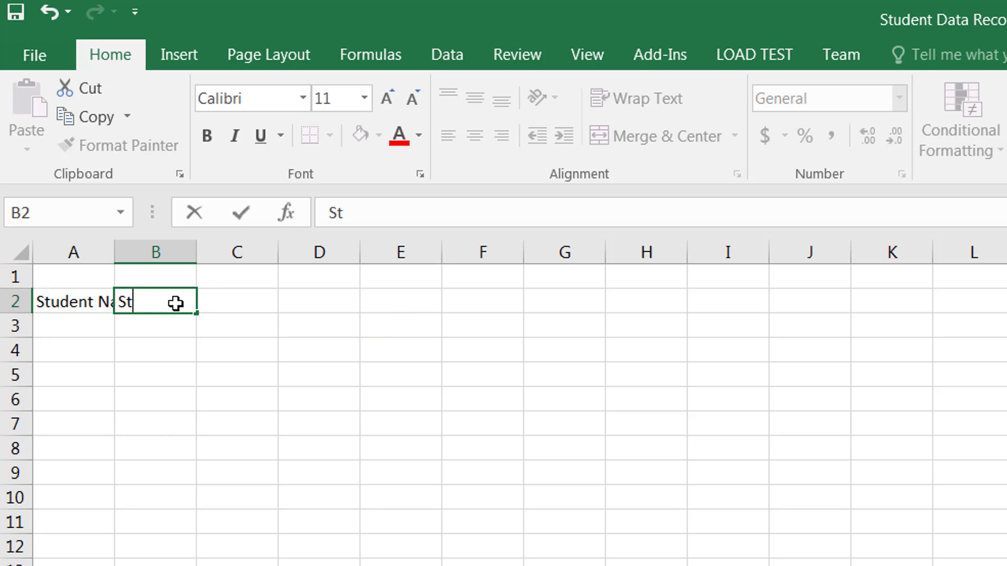
type("udent ID")
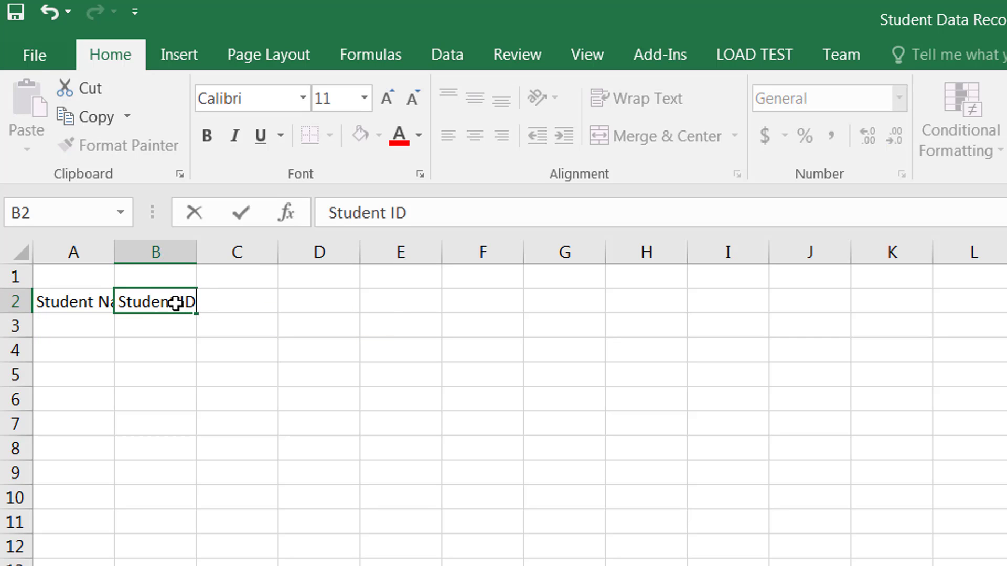
key("ctrl+Return")
key("Return")
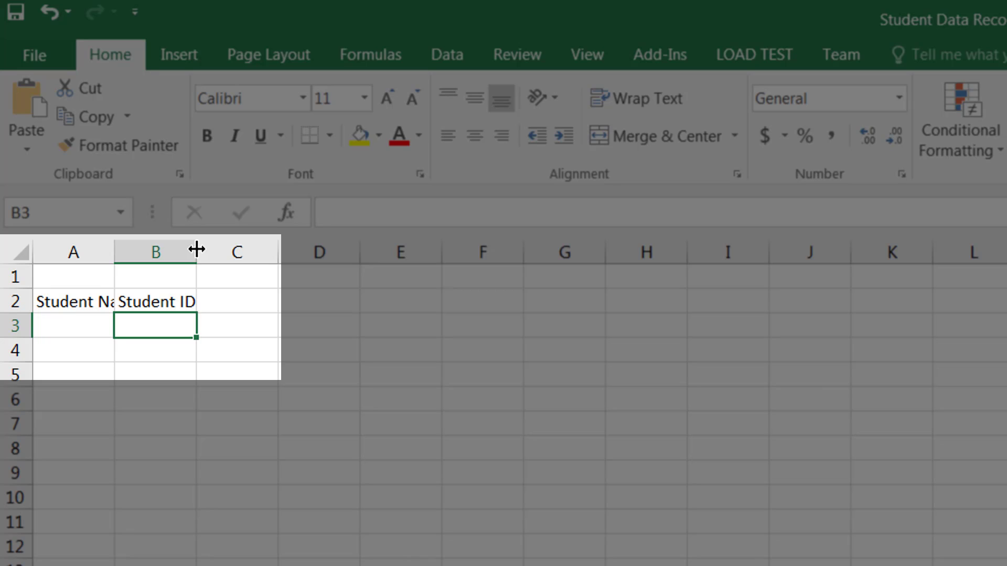
- Widen column B to 13.67 (130 pixels)
left_click_drag(197, 249, 214, 253)
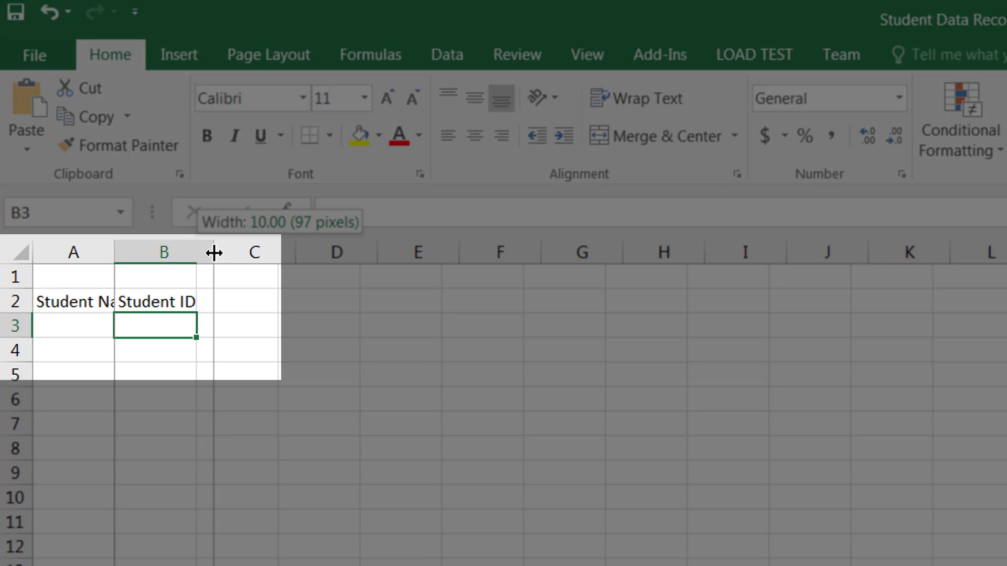
left_click_drag(214, 253, 247, 257)
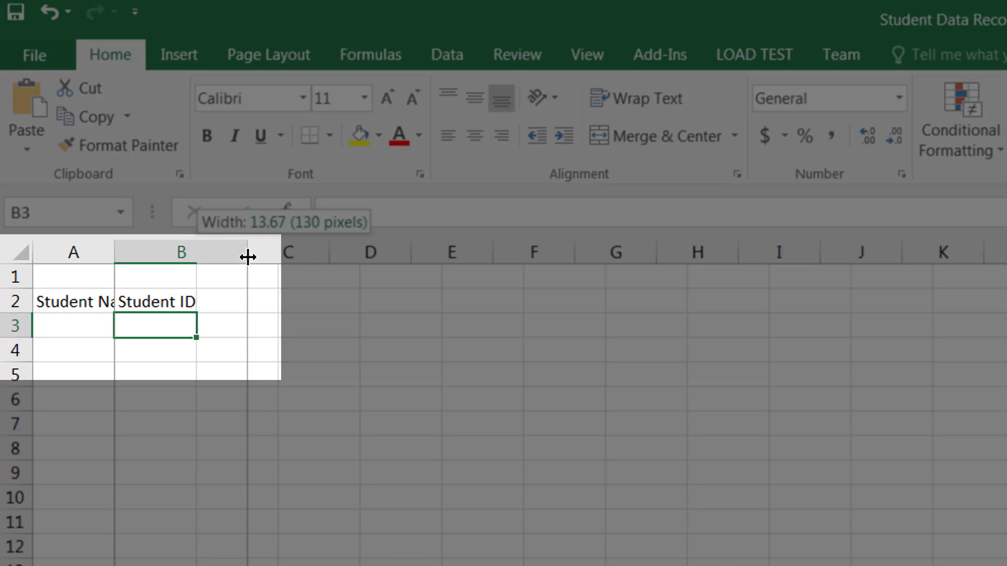
left_click_drag(247, 257, 247, 257)
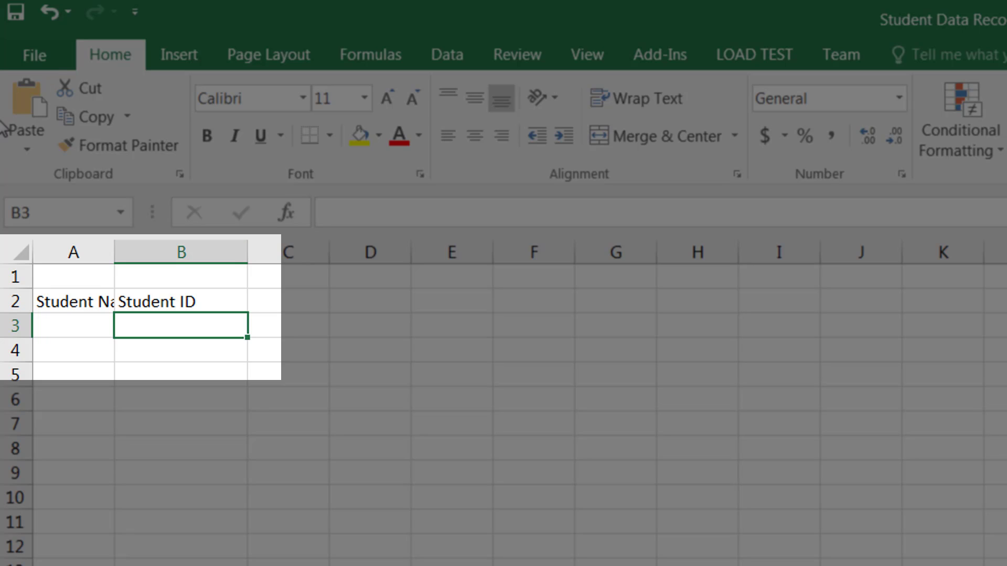
- AutoFit column A to the width of its "Student Name" heading, undoing and redoing the change once
double_click(114, 256)
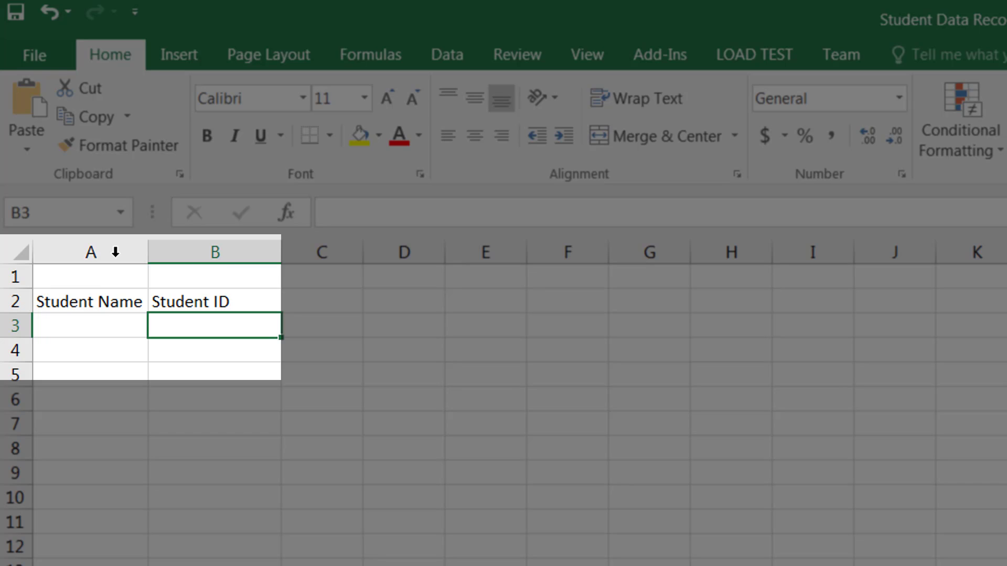
key("ctrl+z")
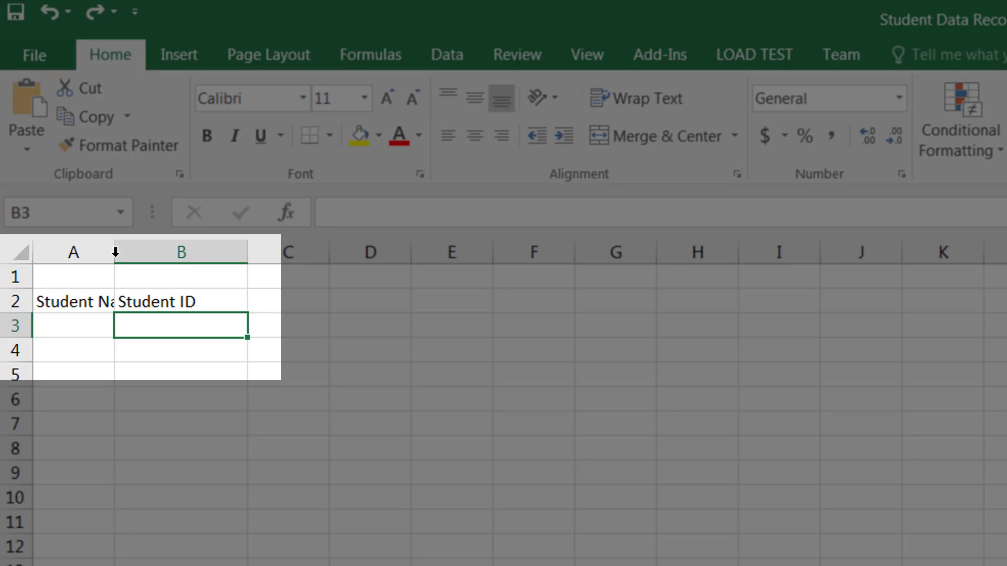
key("ctrl+y")
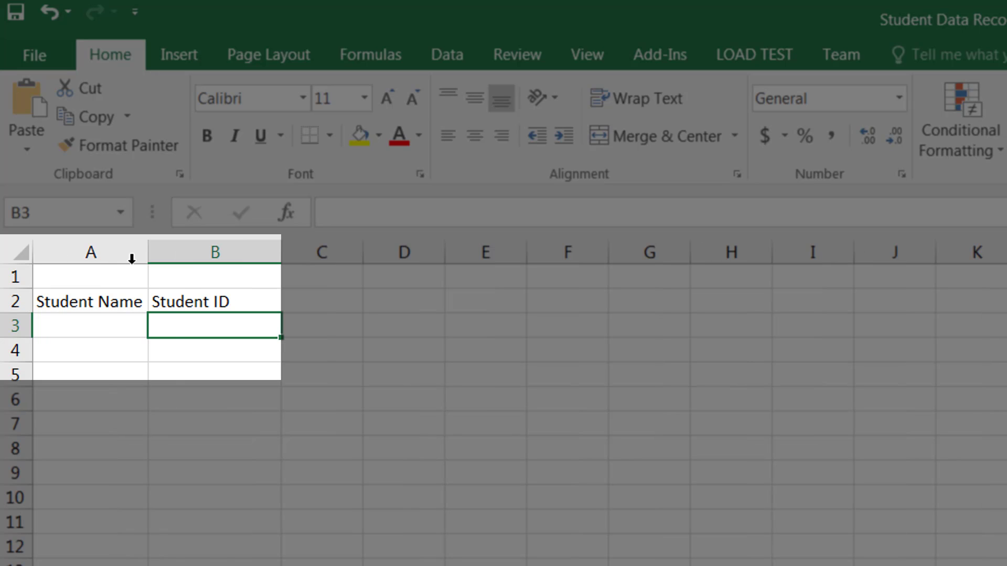
- Enter the heading "GPA" in cell C2 and make A3 the active cell
left_click(326, 307)
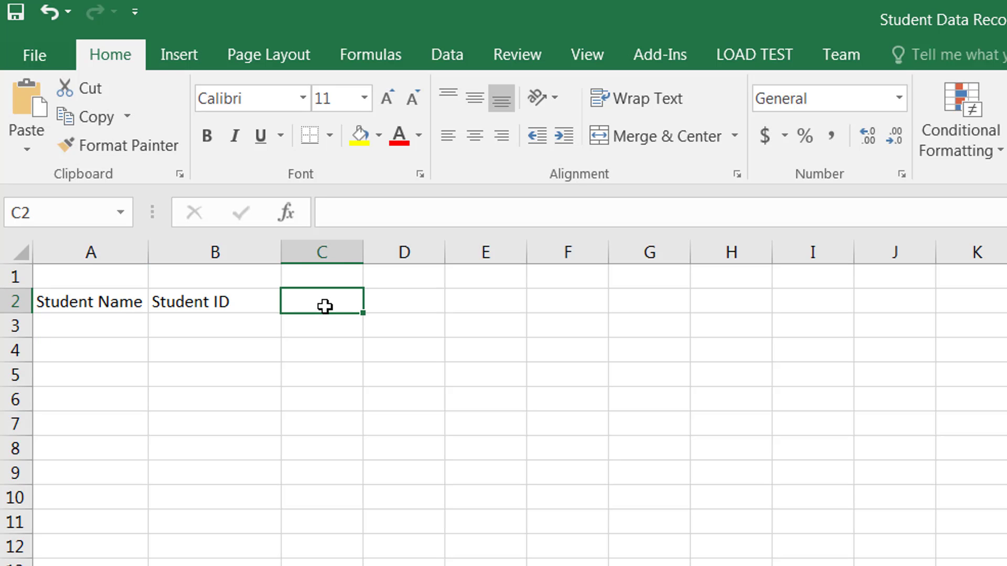
type("GPA")
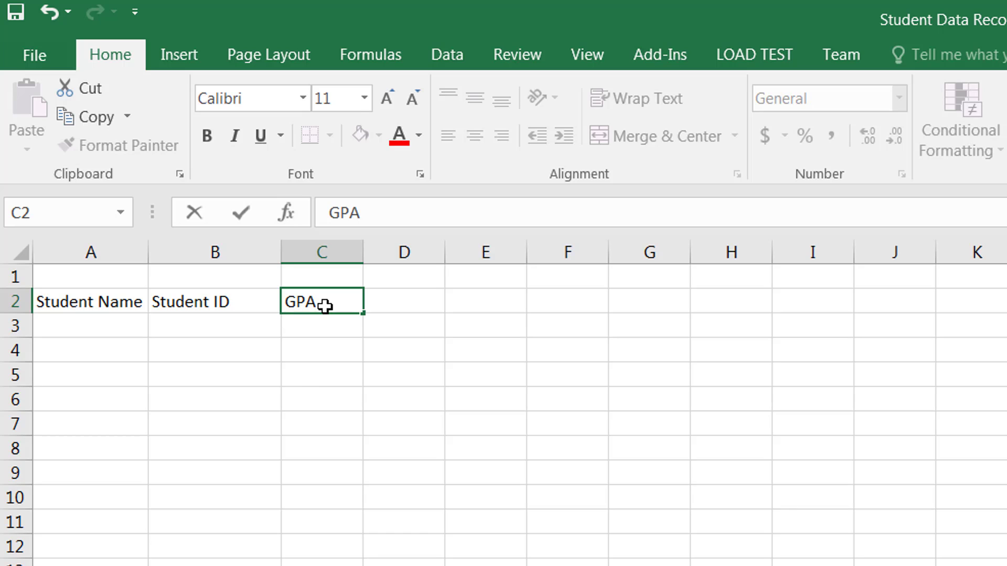
key("Return")
key("Left")
key("Left")
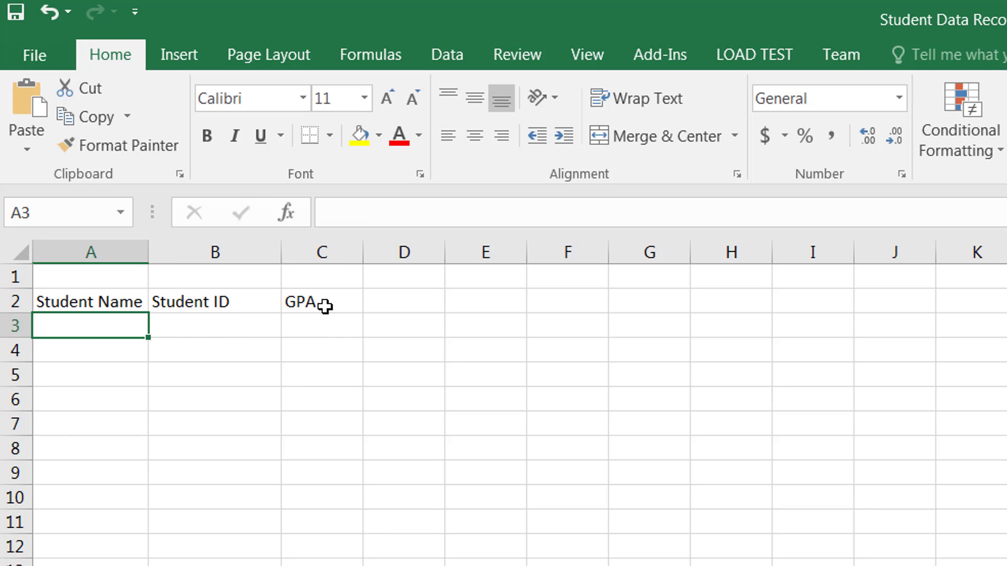
- Enter the four students' first names in cells A3 to A6 under the Student Name heading
type("Amy")
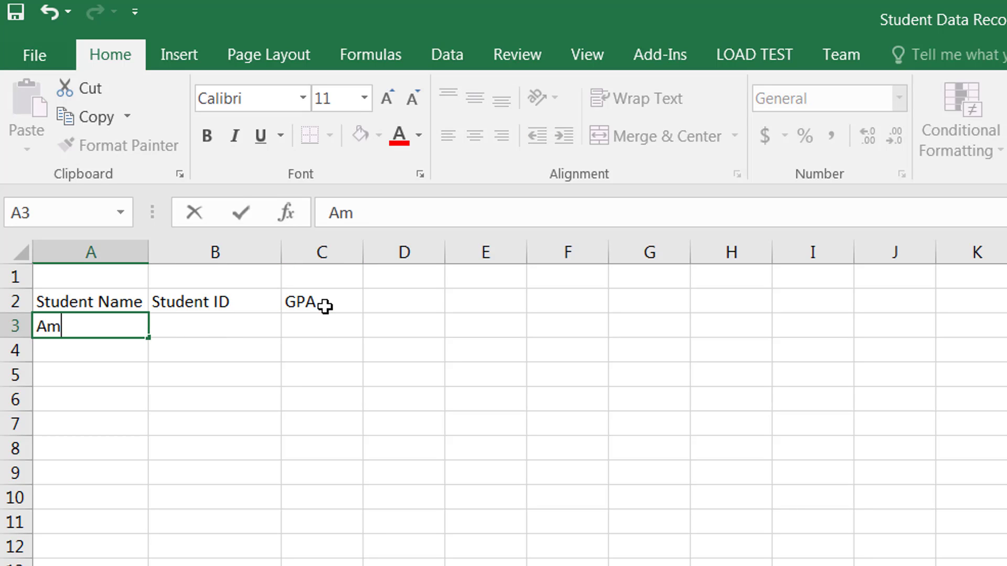
key("Return")
type("Anderson")
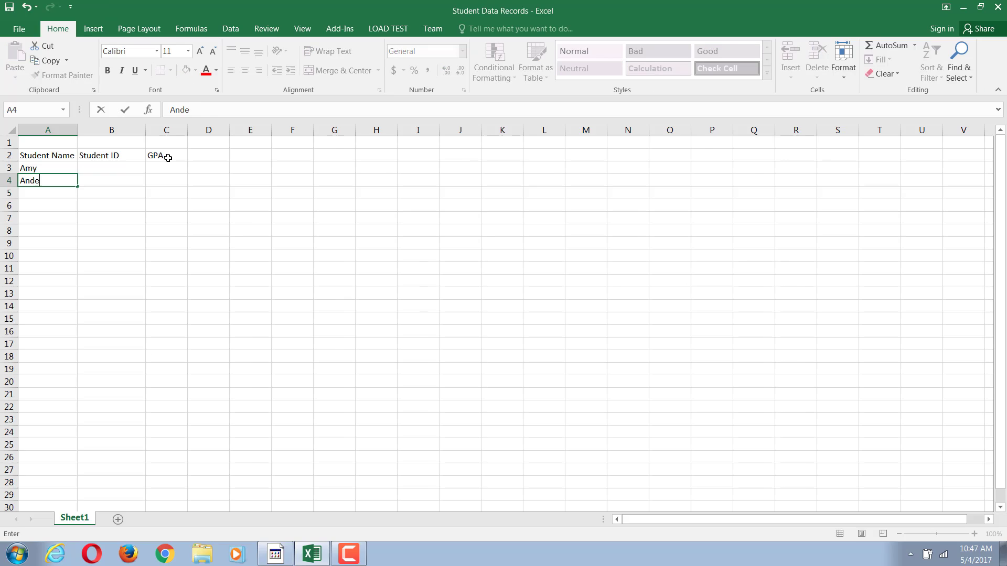
key("BackSpace")
key("BackSpace")
key("BackSpace")
key("BackSpace")
key("BackSpace")
type("rew")
key("Return")
type("Jenna")
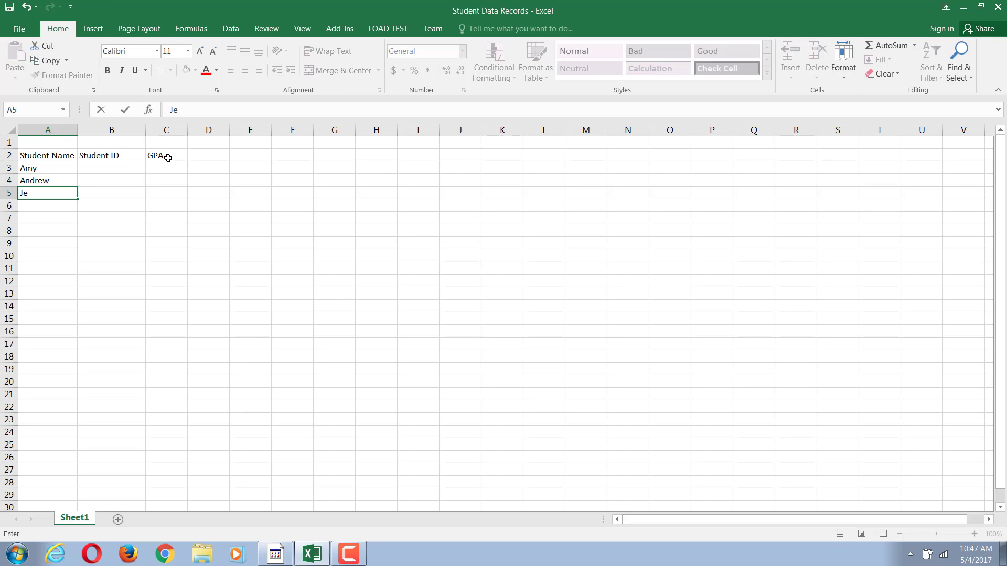
key("Return")
type("Carla")
key("Return")
- Enter the four students' consecutive ID numbers in cells B3 to B6
key("Up")
key("Up")
key("Up")
key("Up")
key("Right")
type("101 102 103")
key("Return")
type("104")
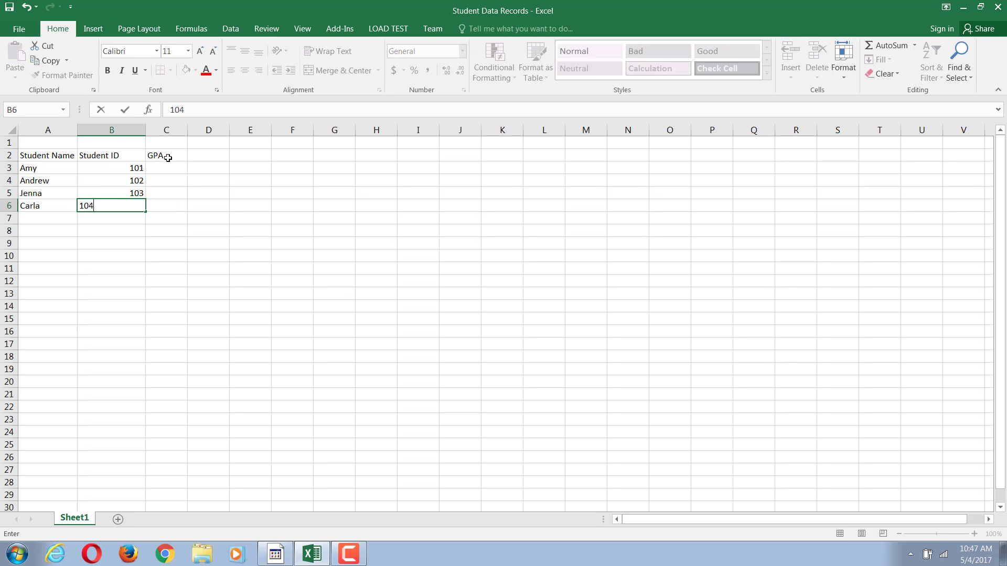
key("Return")
- Enter the GPA values 3.5, 3.45, 3.79 and 2.4 in cells C3 to C6
key("Up")
key("Up")
key("Up")
key("Up")
key("Right")
type("3.5")
key("Return")
type("5.")
key("Return")
key("Up")
type("3.45")
key("Return")
type("3.79")
key("Return")
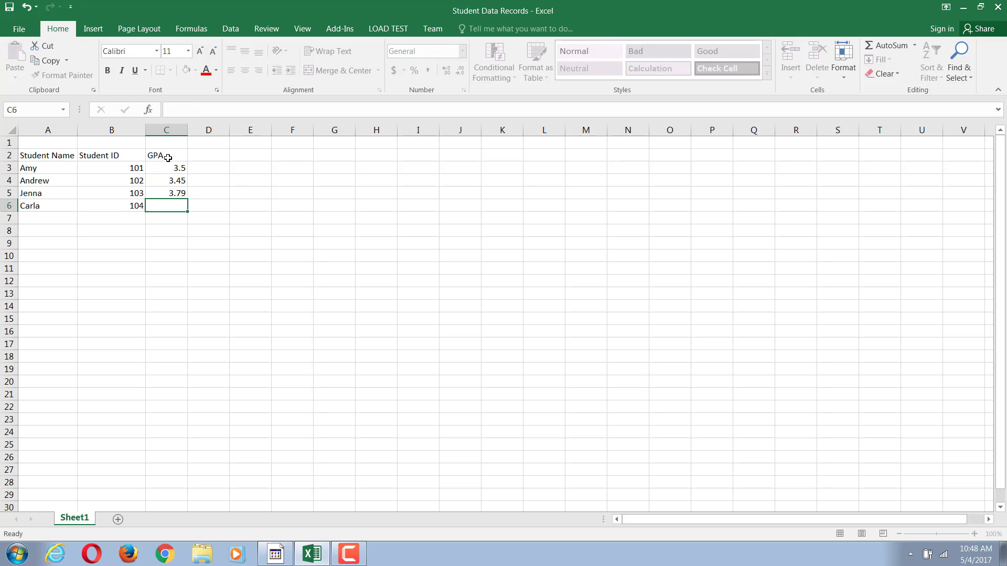
type("2.4")
key("Return")
key("Return")
left_click(93, 232)
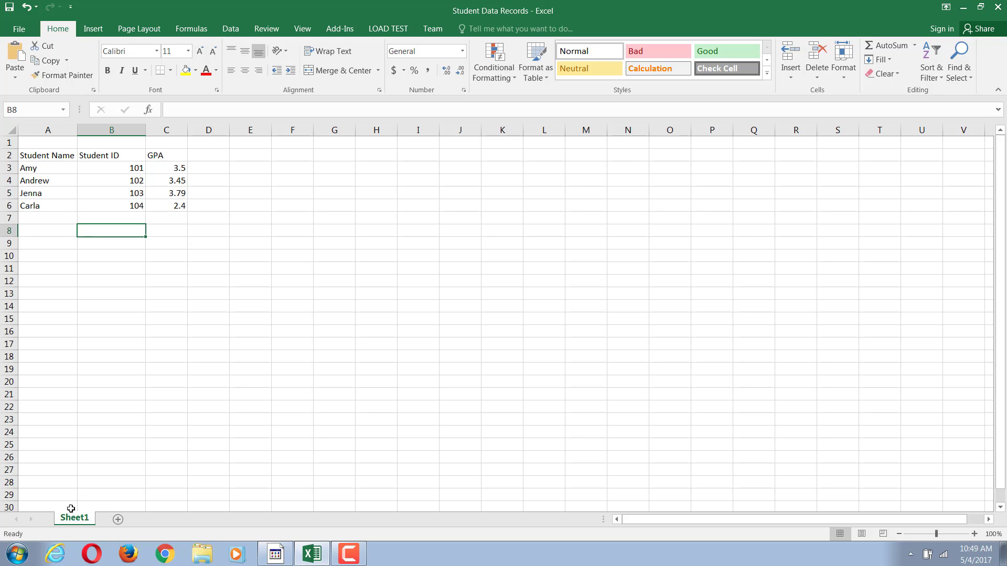
- Enter the title "Andrew's School of Sciences" in cell A1
left_click(49, 141)
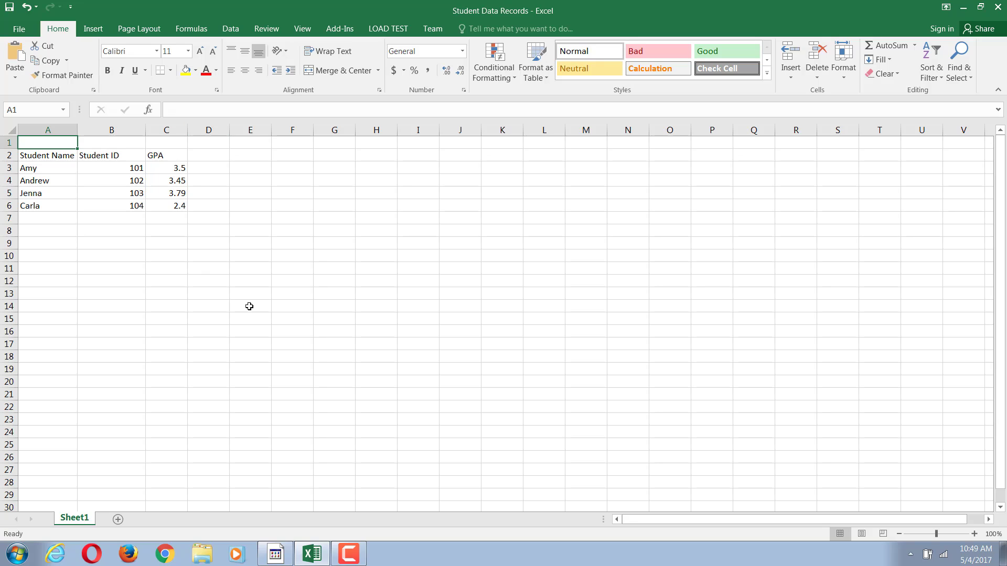
type("Andrew")
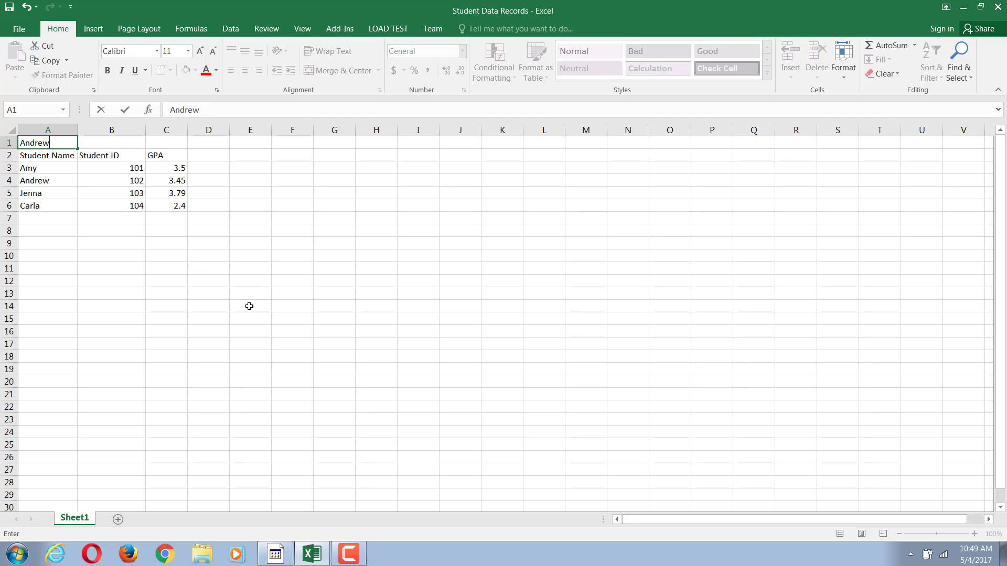
type("'s School of Sciene")
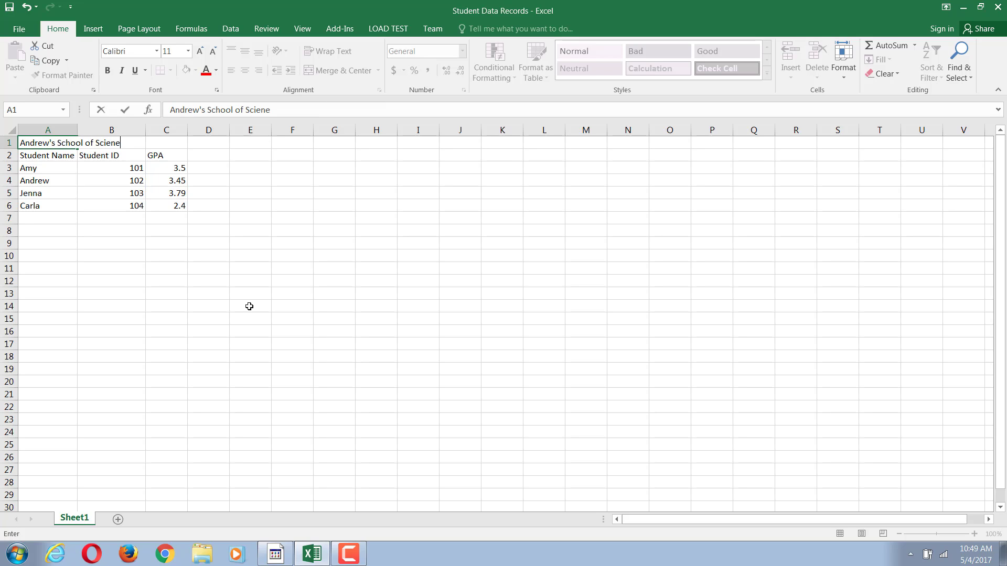
key("BackSpace")
type("ces")
key("Return")
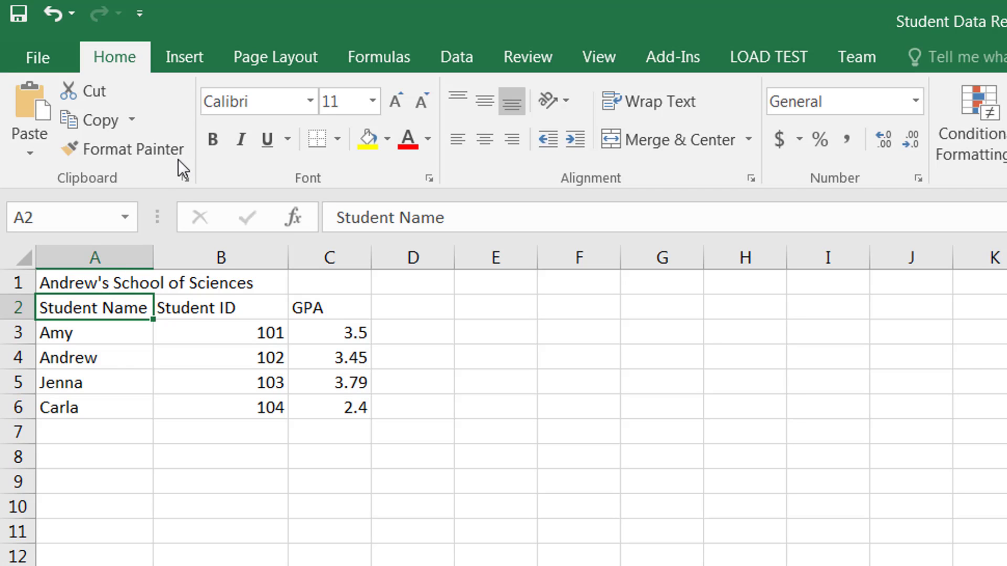
- Merge and center the title across cells A1 to C1
left_click(103, 284)
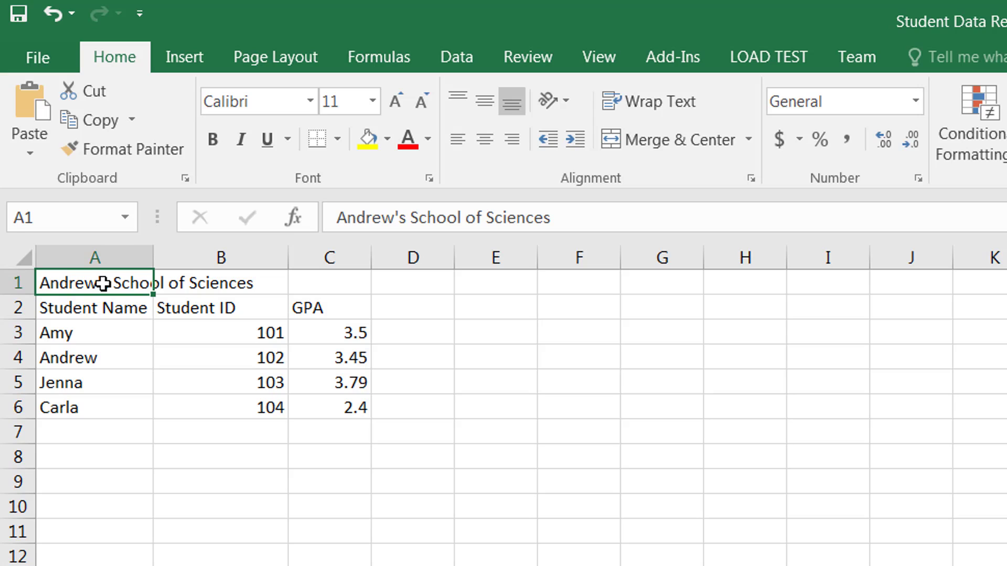
key("Right")
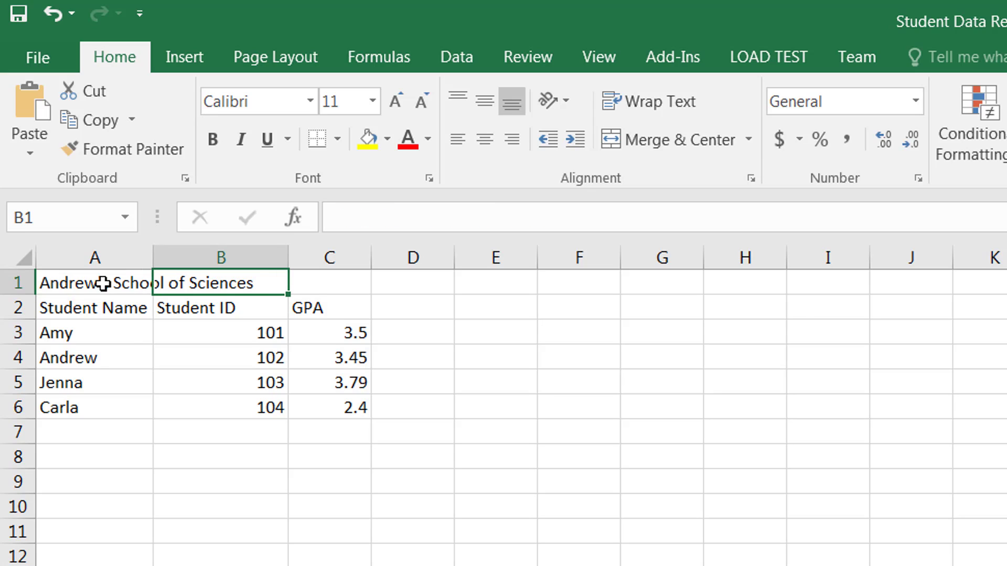
key("Right")
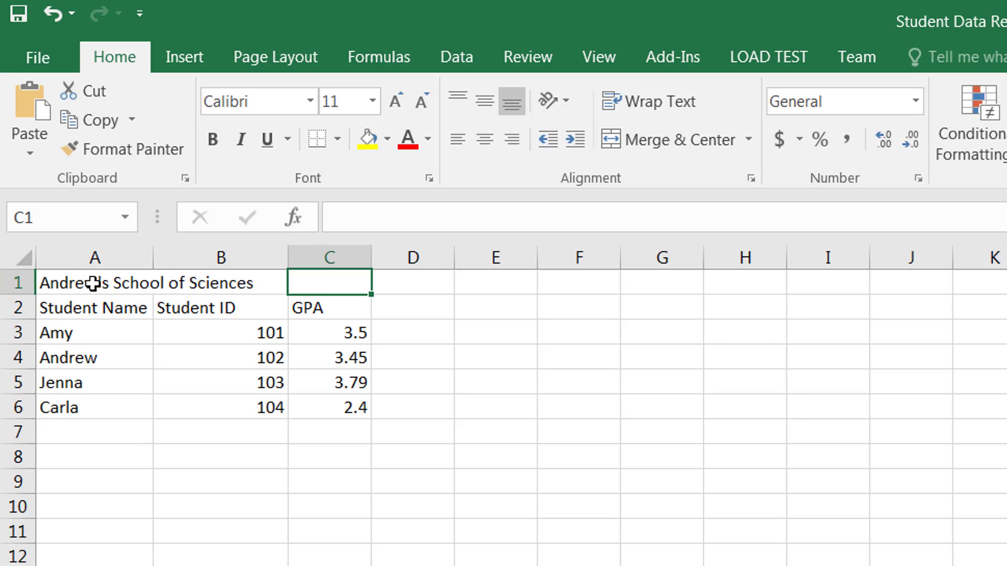
left_click(93, 283)
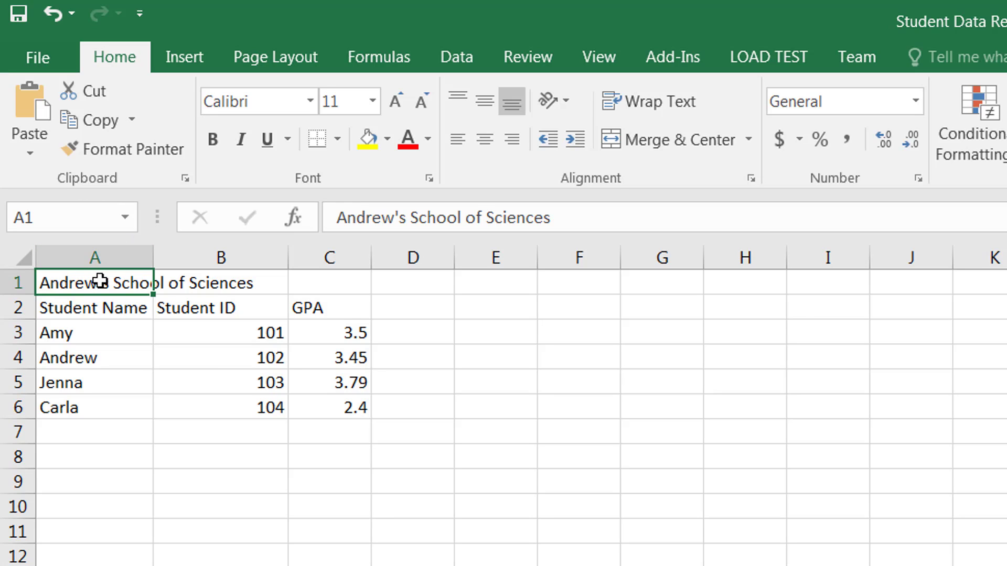
key("shift")
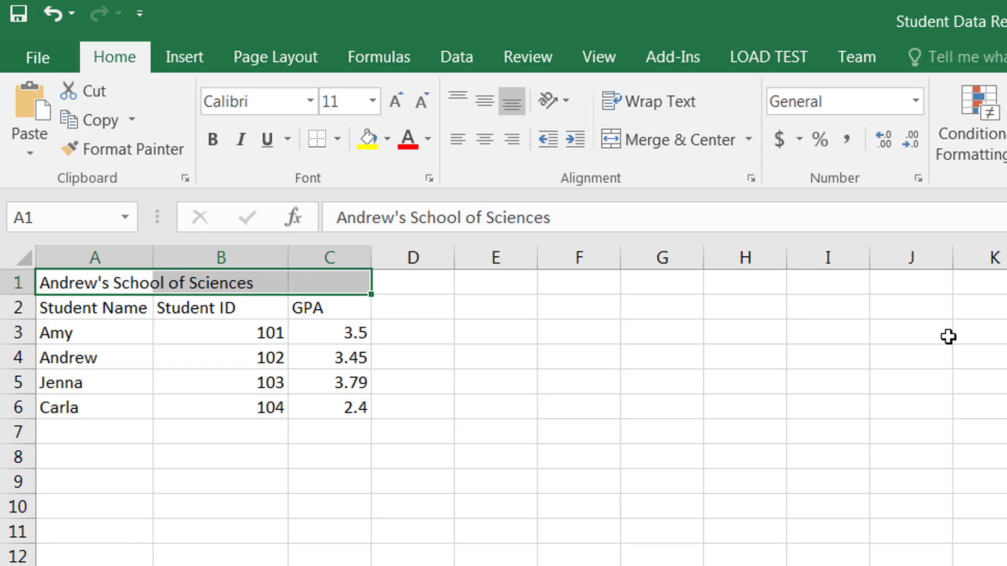
scroll(948, 336, "up", 1)
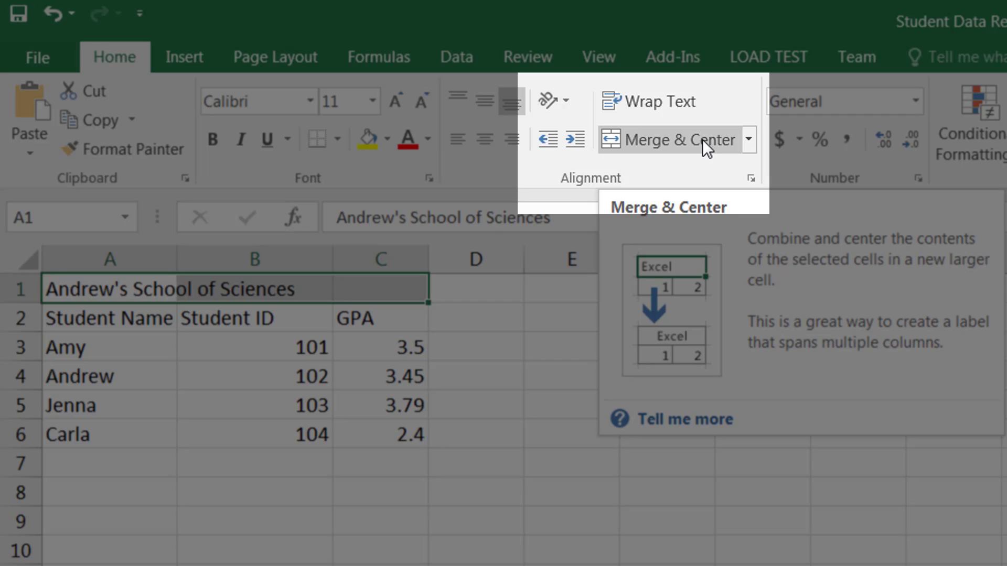
left_click(703, 139)
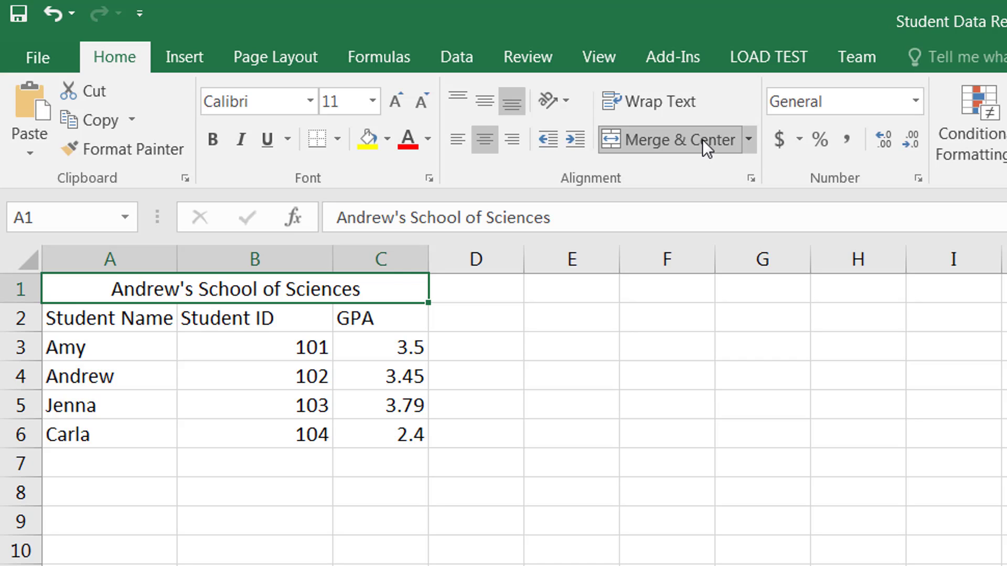
- Format the merged title as bold, with an orange font color and font size 16
left_click(219, 148)
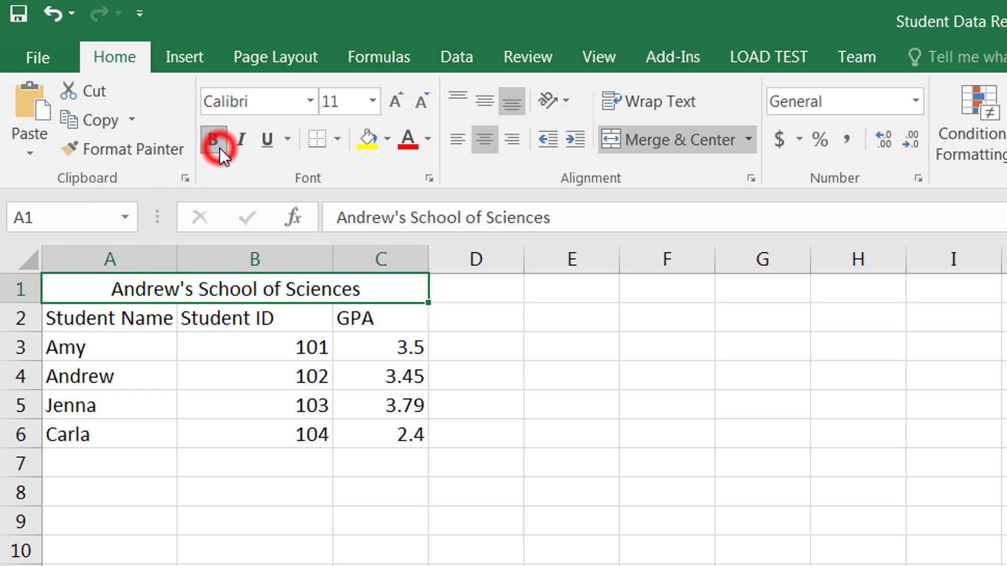
left_click(431, 135)
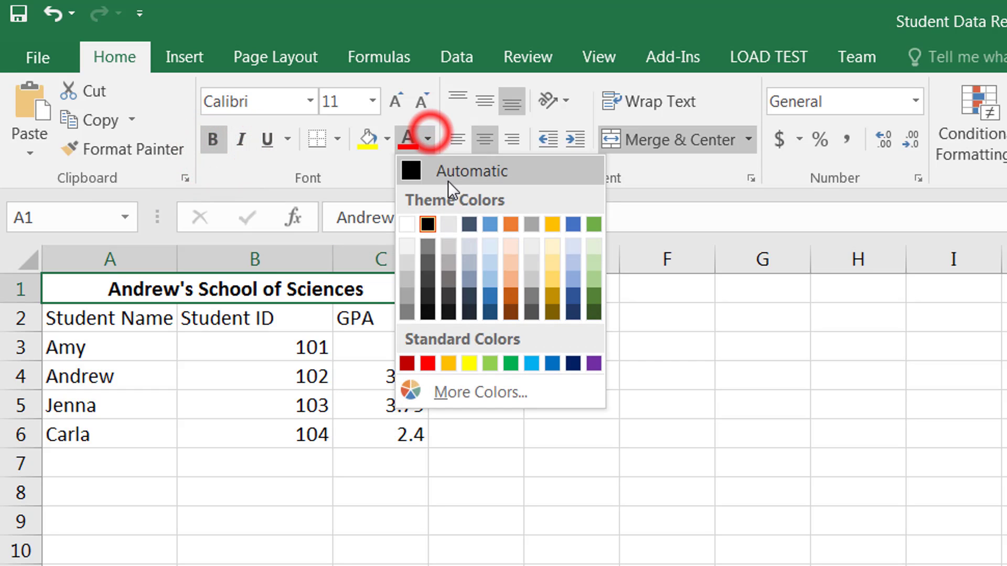
left_click(508, 221)
left_click(373, 101)
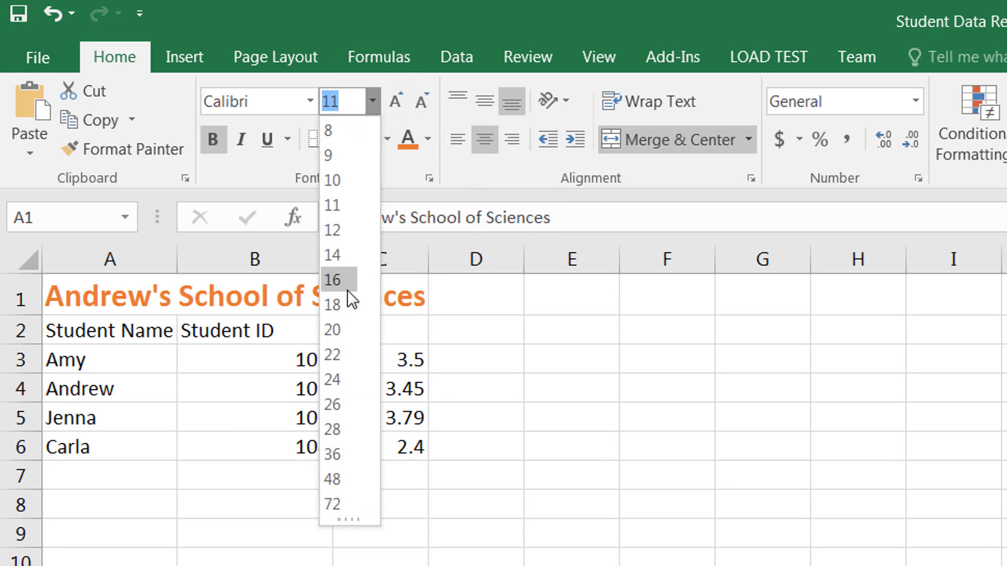
left_click(347, 291)
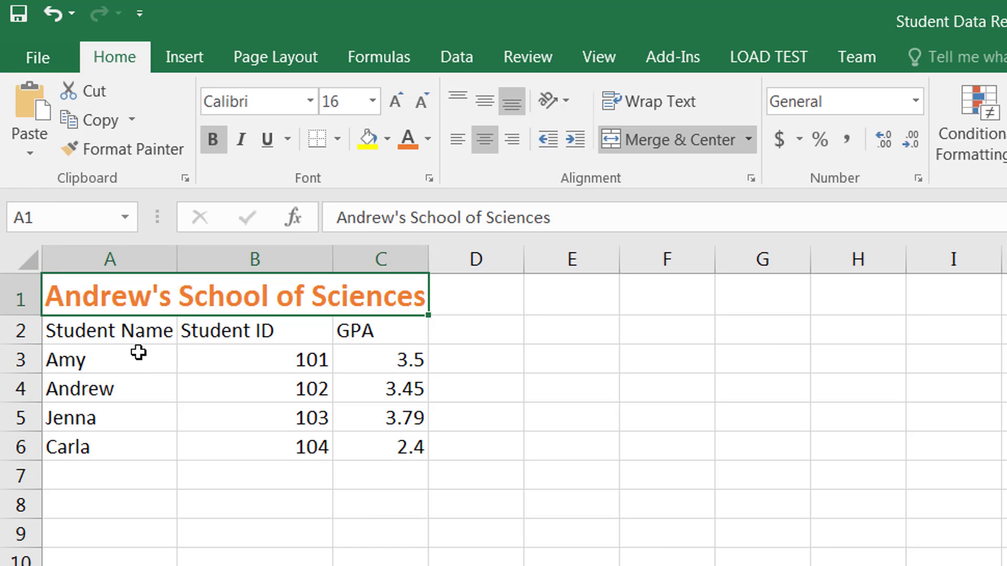
left_click_drag(130, 328, 395, 328)
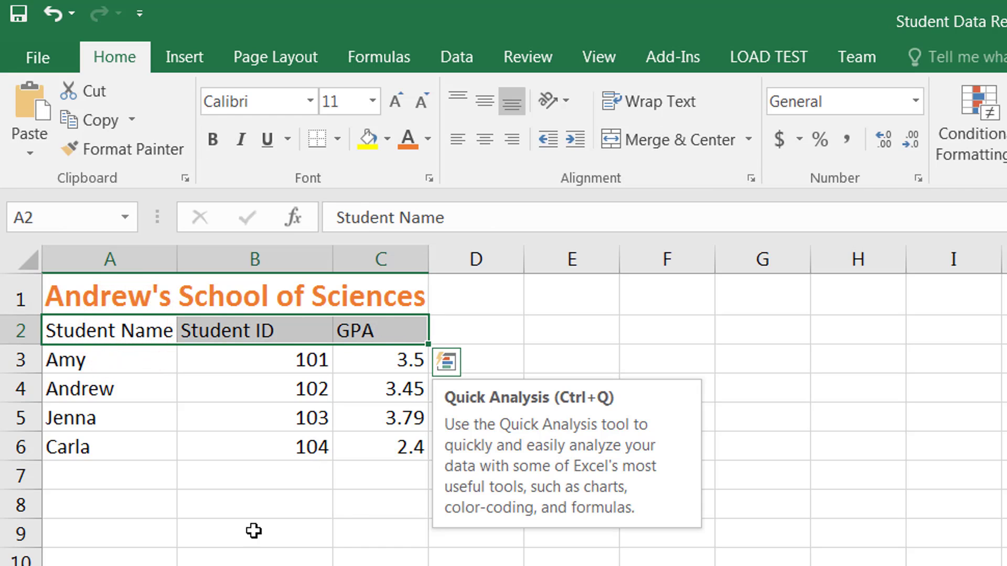
left_click(225, 560)
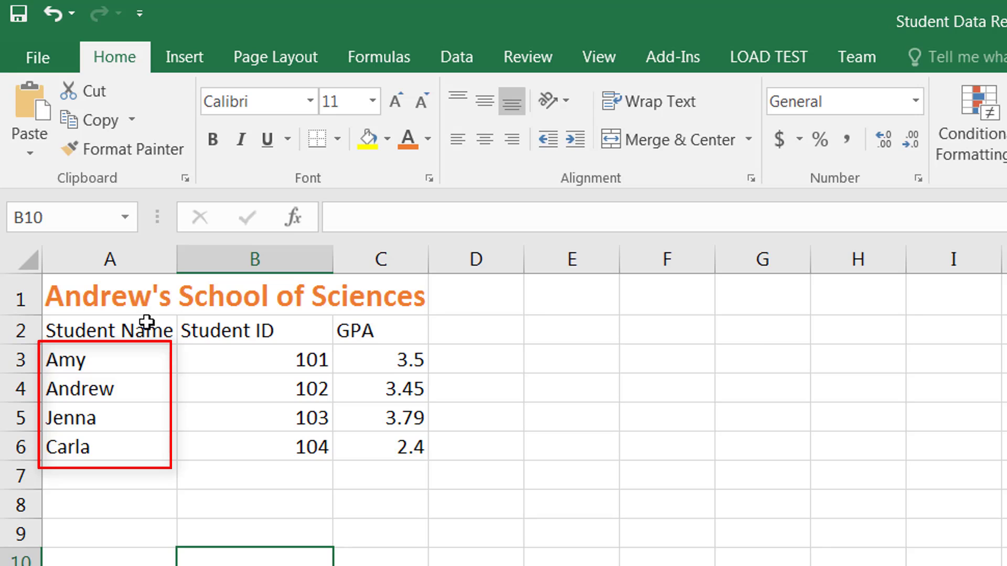
- Make A3 the active cell and move one cell across the row to B3
left_click(139, 367)
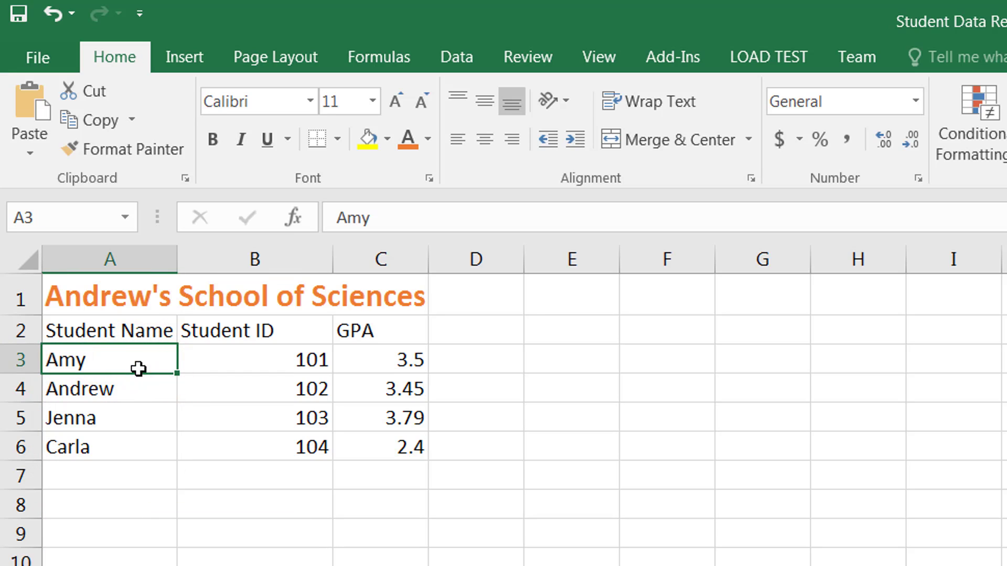
key("Tab")
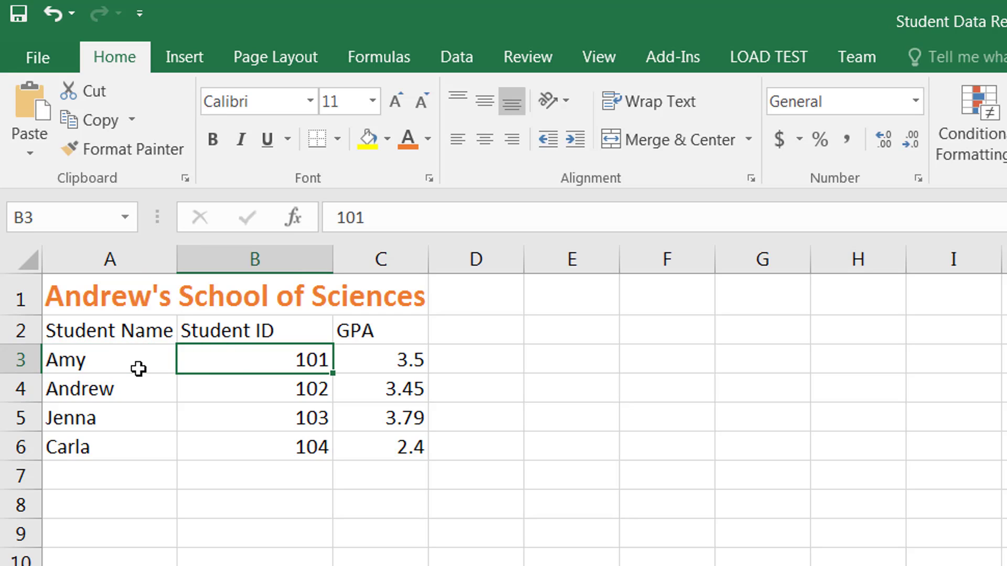